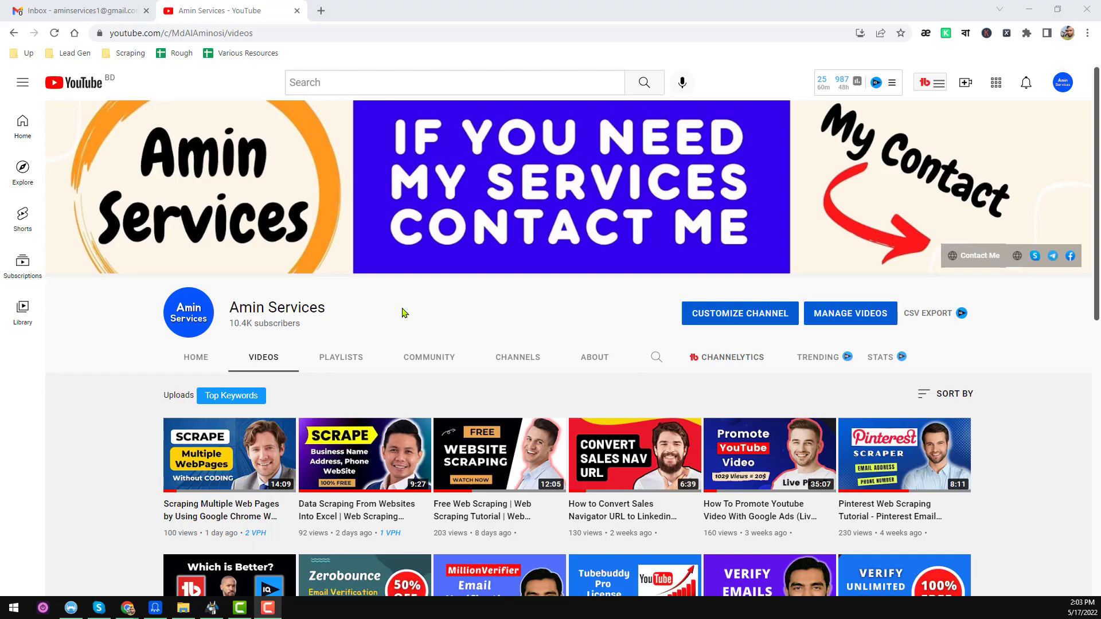
Look through the uploaded videos and the contact links on the Amin Services channel page.
{"action": "scroll", "coordinate": [402, 313], "scroll_direction": "down", "scroll_amount": 5}
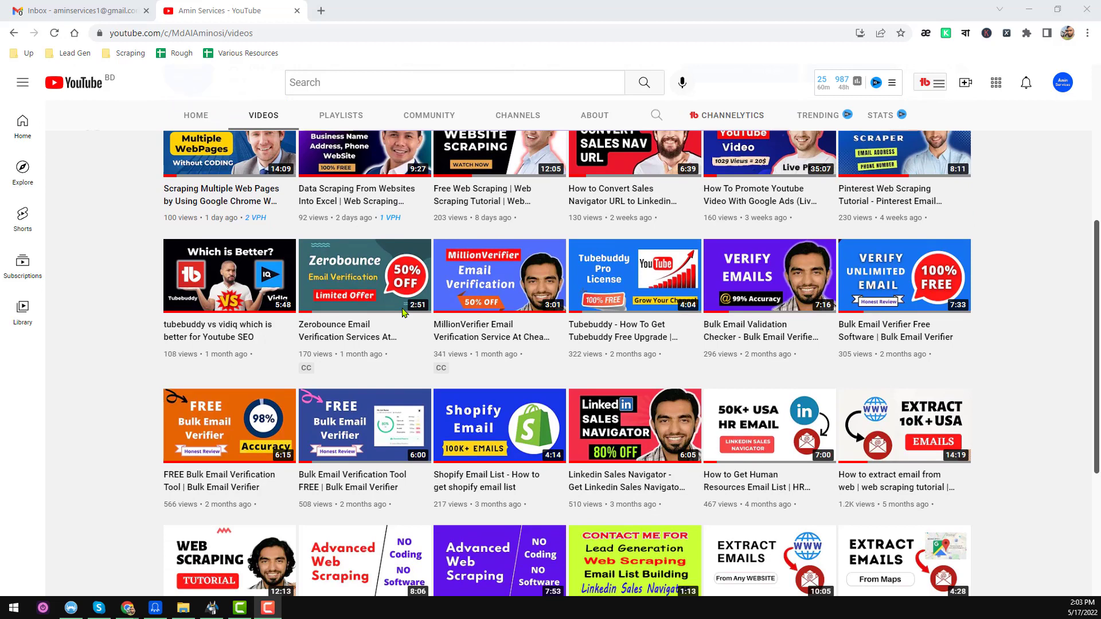
{"action": "scroll", "coordinate": [402, 312], "scroll_direction": "down", "scroll_amount": 4}
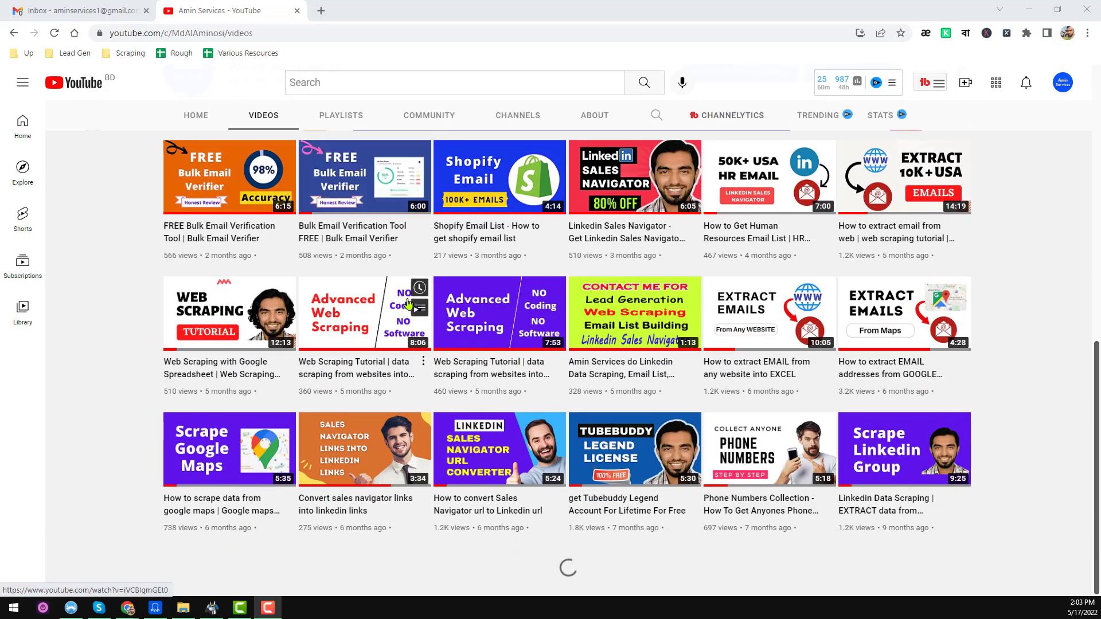
{"action": "scroll", "coordinate": [408, 302], "scroll_direction": "down", "scroll_amount": 5}
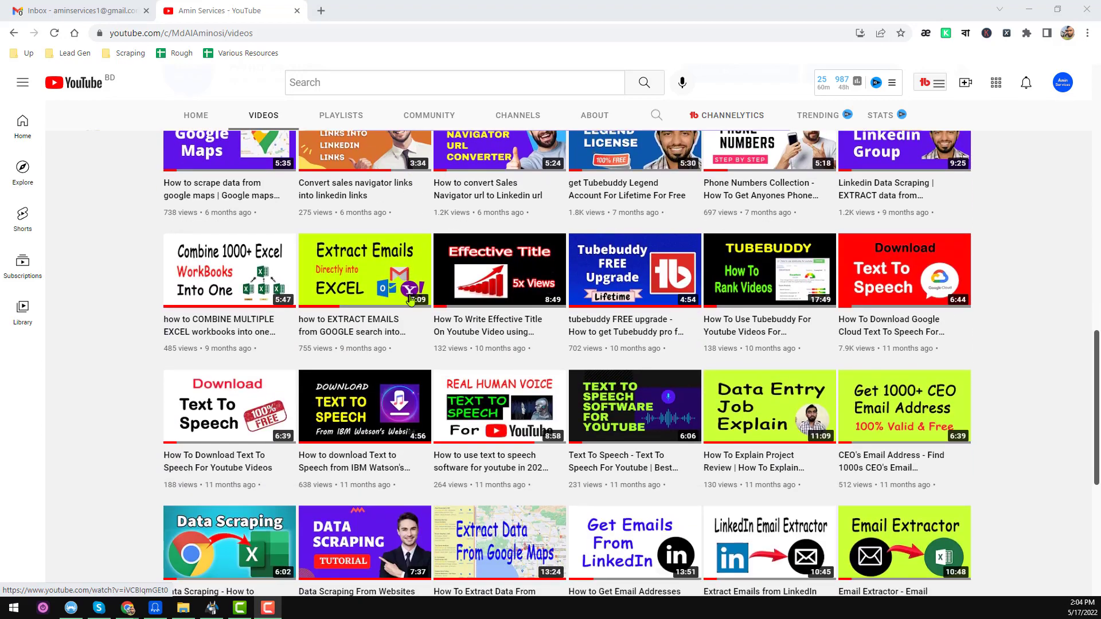
{"action": "scroll", "coordinate": [410, 300], "scroll_direction": "up", "scroll_amount": 10}
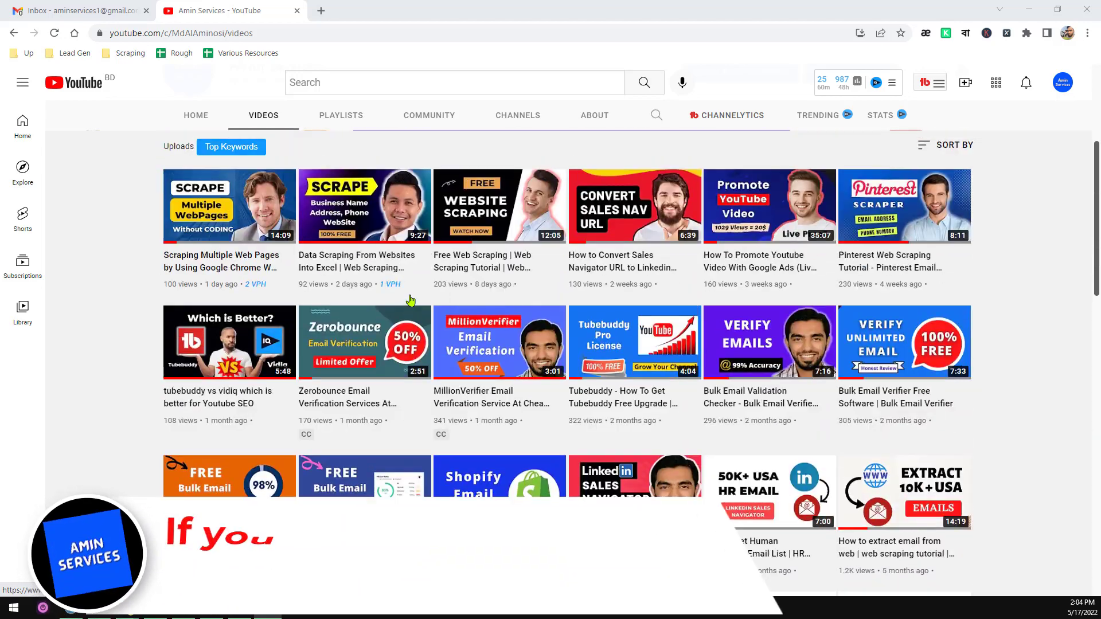
{"action": "scroll", "coordinate": [411, 300], "scroll_direction": "up", "scroll_amount": 4}
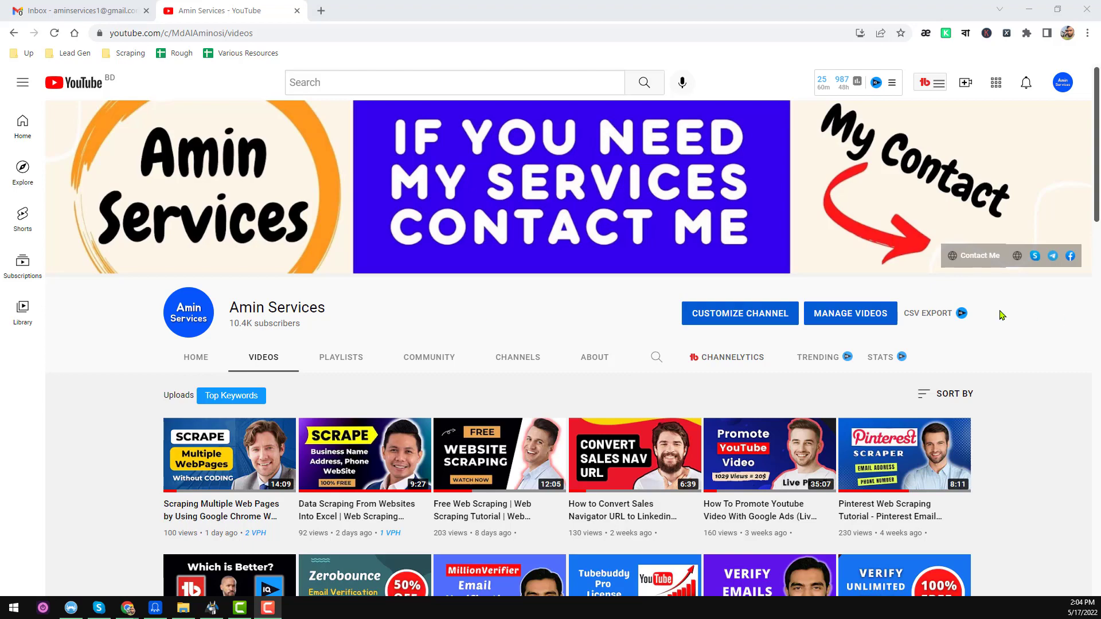
{"action": "scroll", "coordinate": [582, 464], "scroll_direction": "down", "scroll_amount": 4}
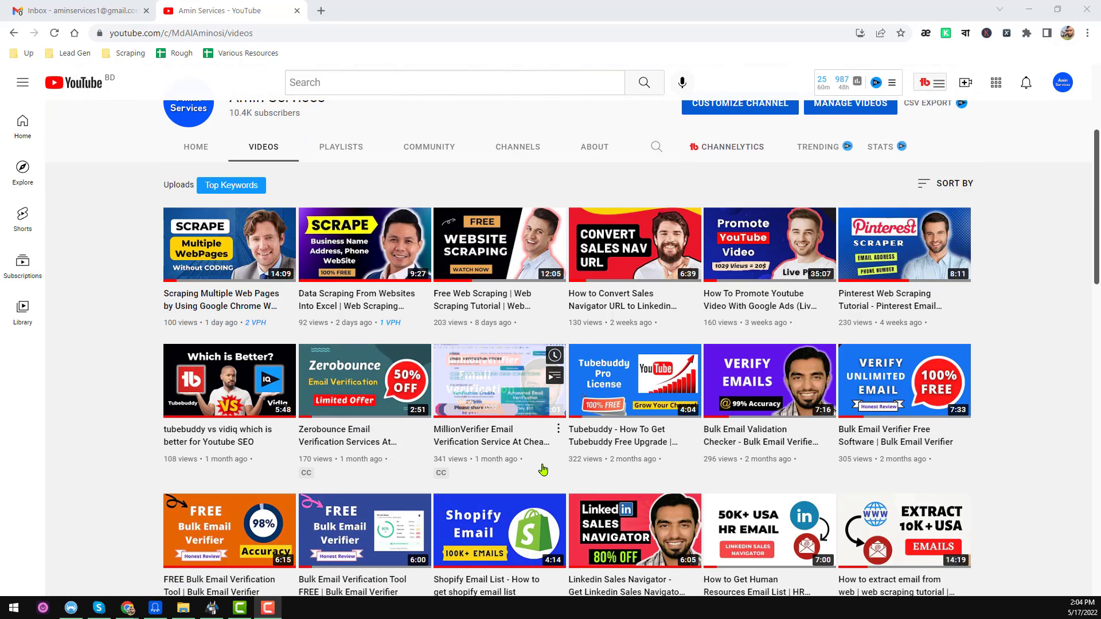
{"action": "scroll", "coordinate": [801, 387], "scroll_direction": "up", "scroll_amount": 4}
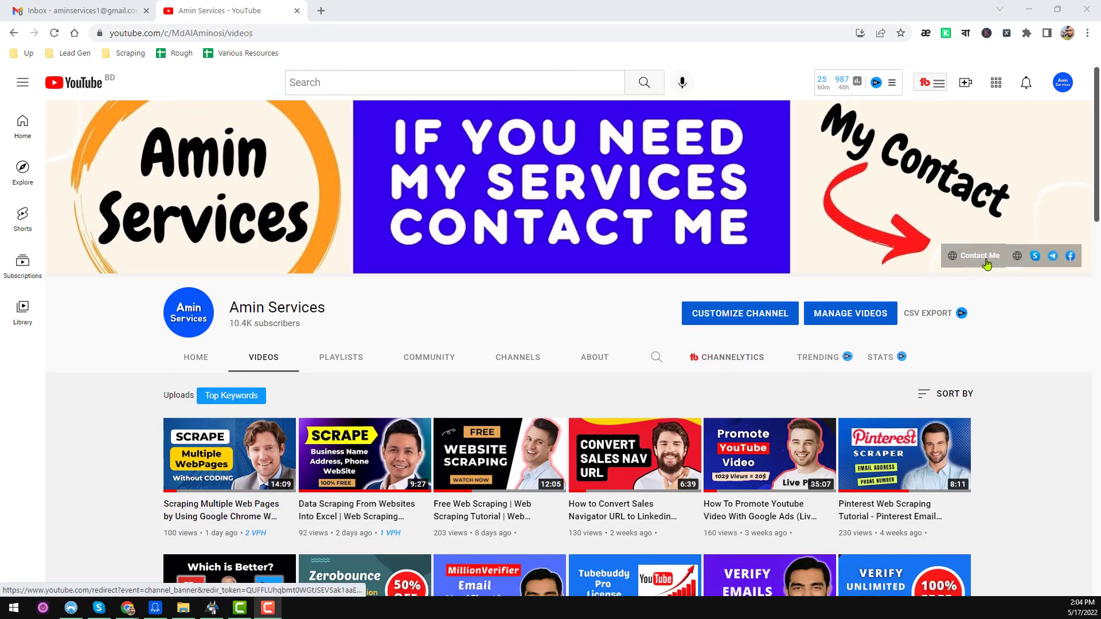
{"action": "left_click", "coordinate": [554, 317]}
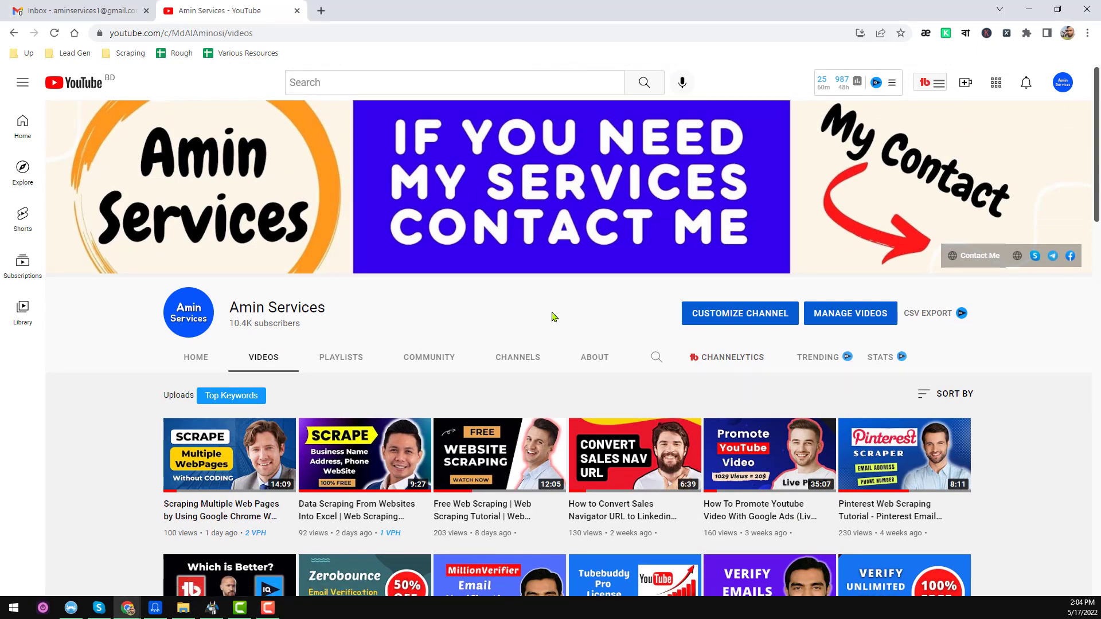
Open the octoparse.com website in a new browser tab.
{"action": "left_click", "coordinate": [322, 10]}
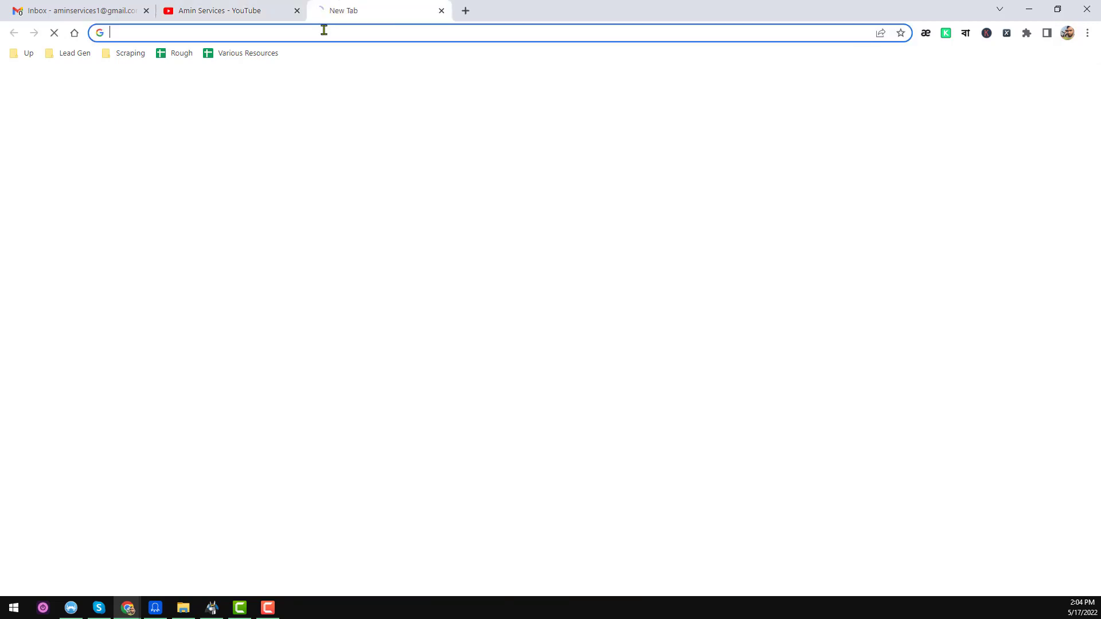
{"action": "left_click", "coordinate": [325, 32]}
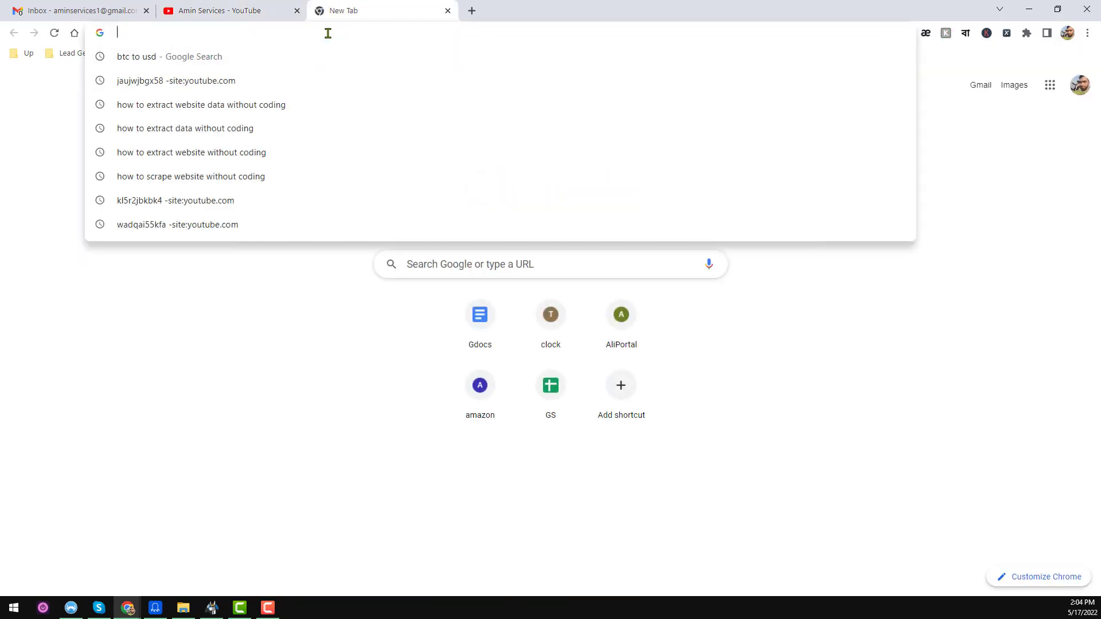
{"action": "type", "text": "oct"}
{"action": "key", "text": "Return"}
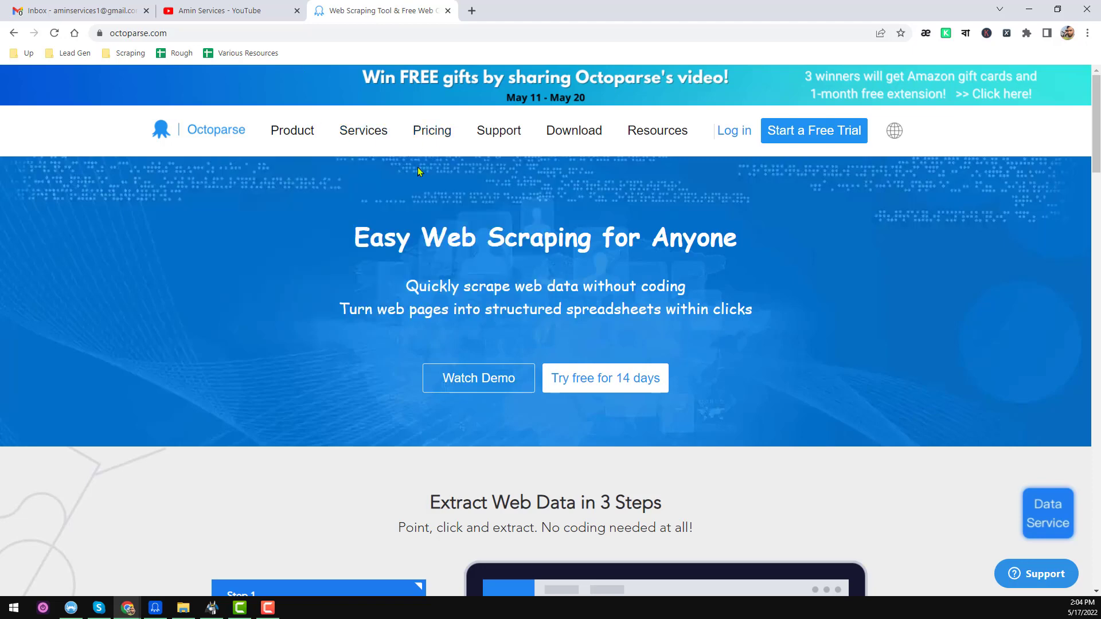
Go to the Octoparse account sign-up form and view its industry options.
{"action": "left_click", "coordinate": [743, 136]}
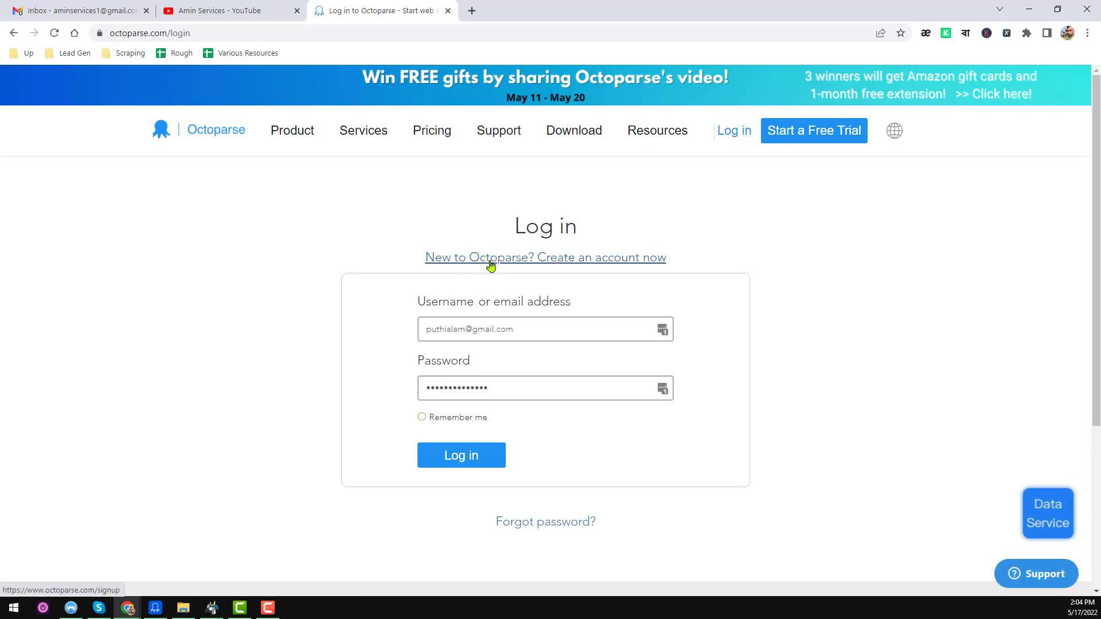
{"action": "left_click", "coordinate": [624, 261]}
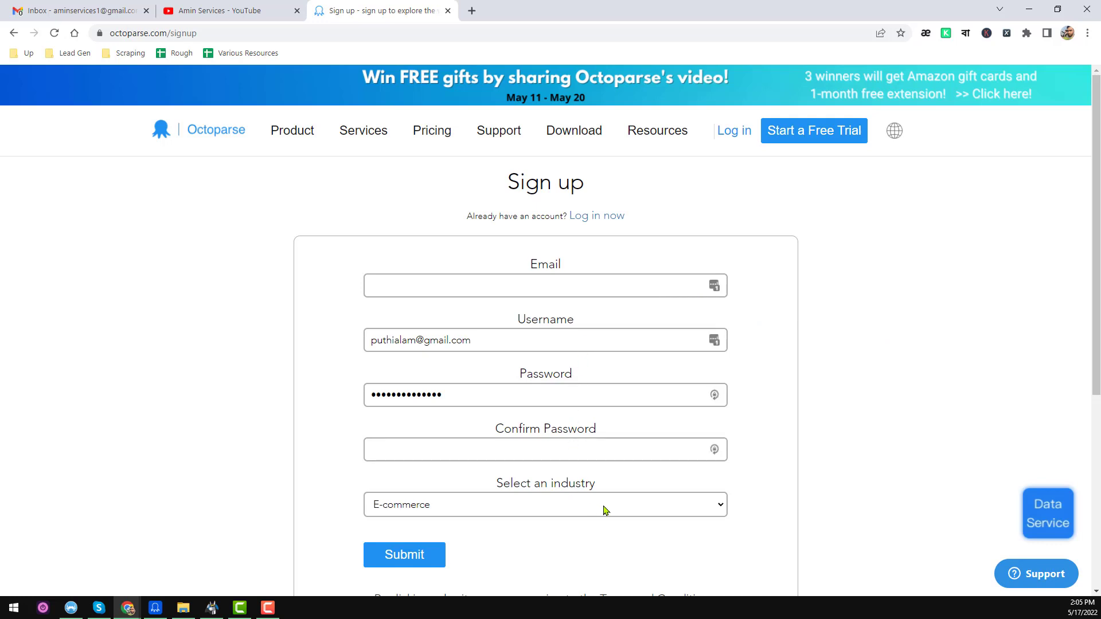
{"action": "scroll", "coordinate": [605, 509], "scroll_direction": "down", "scroll_amount": 2}
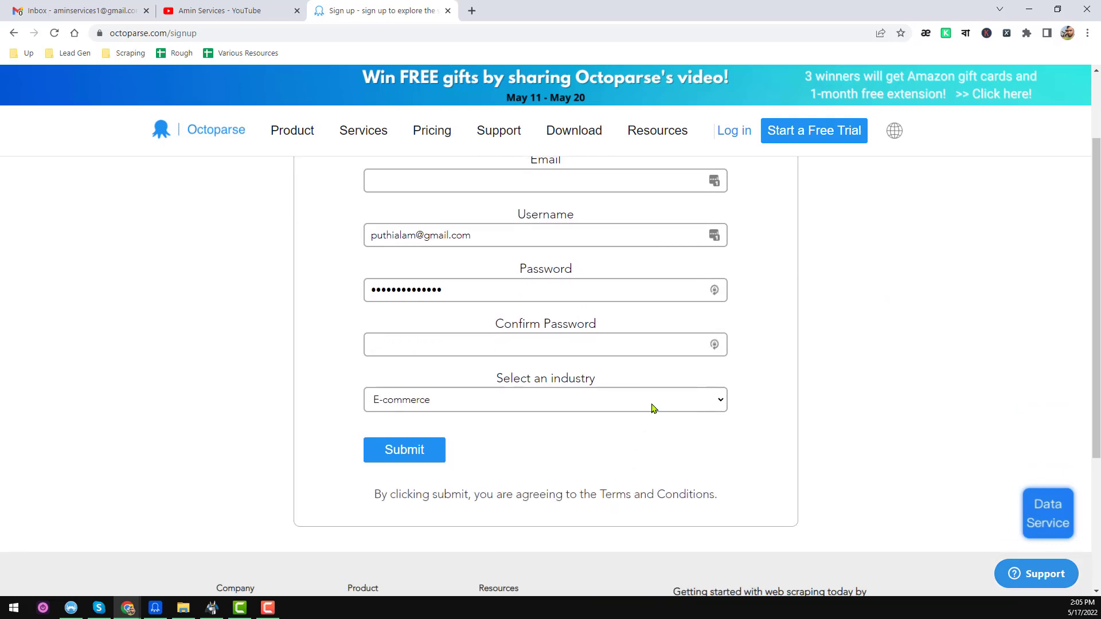
{"action": "left_click", "coordinate": [652, 409]}
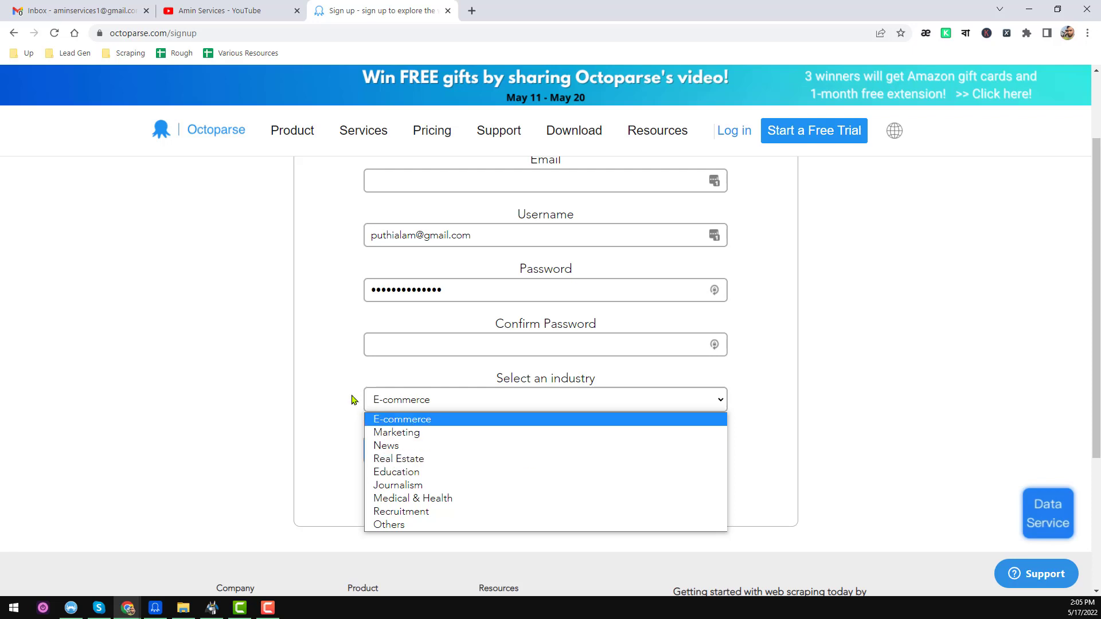
{"action": "left_click", "coordinate": [319, 390]}
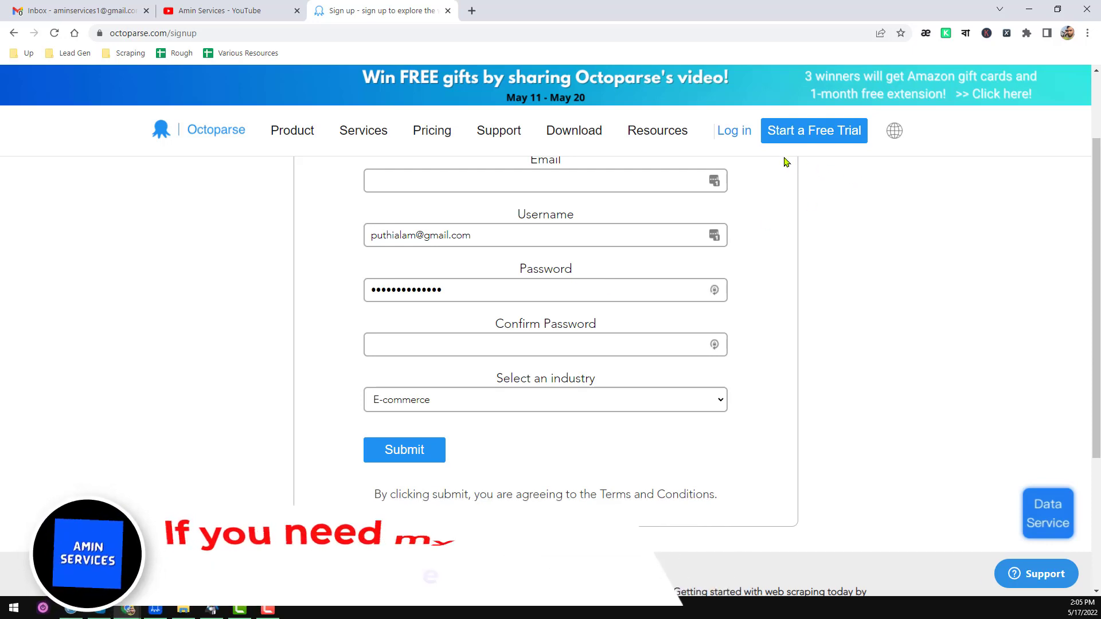
Open the Octoparse download page for Windows and review its requirements and installation instructions.
{"action": "left_click", "coordinate": [583, 137]}
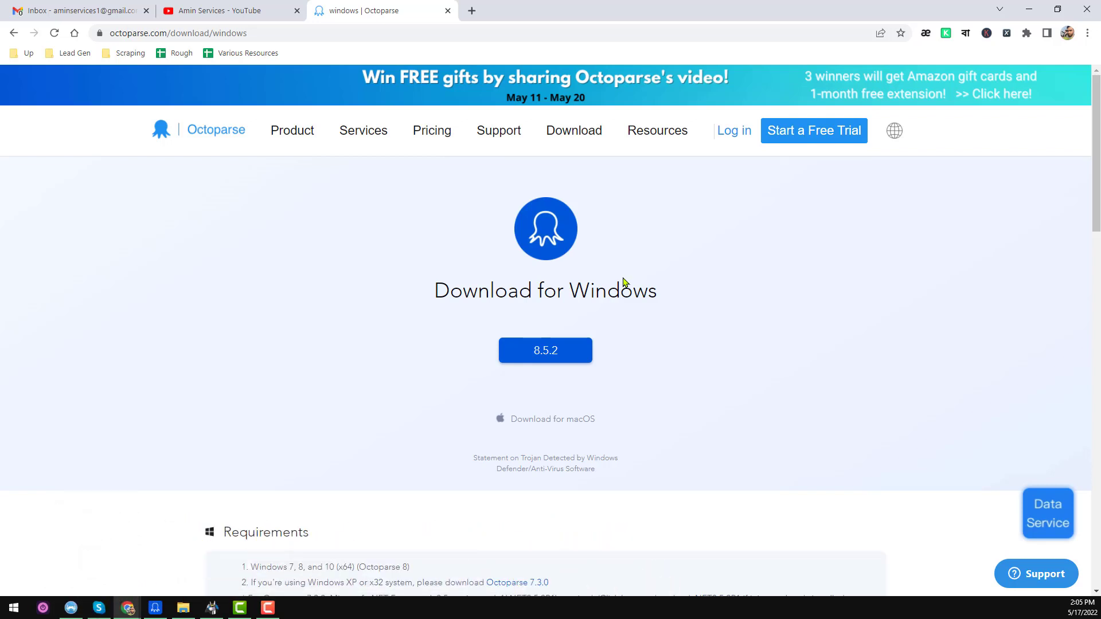
{"action": "scroll", "coordinate": [651, 281], "scroll_direction": "down", "scroll_amount": 2}
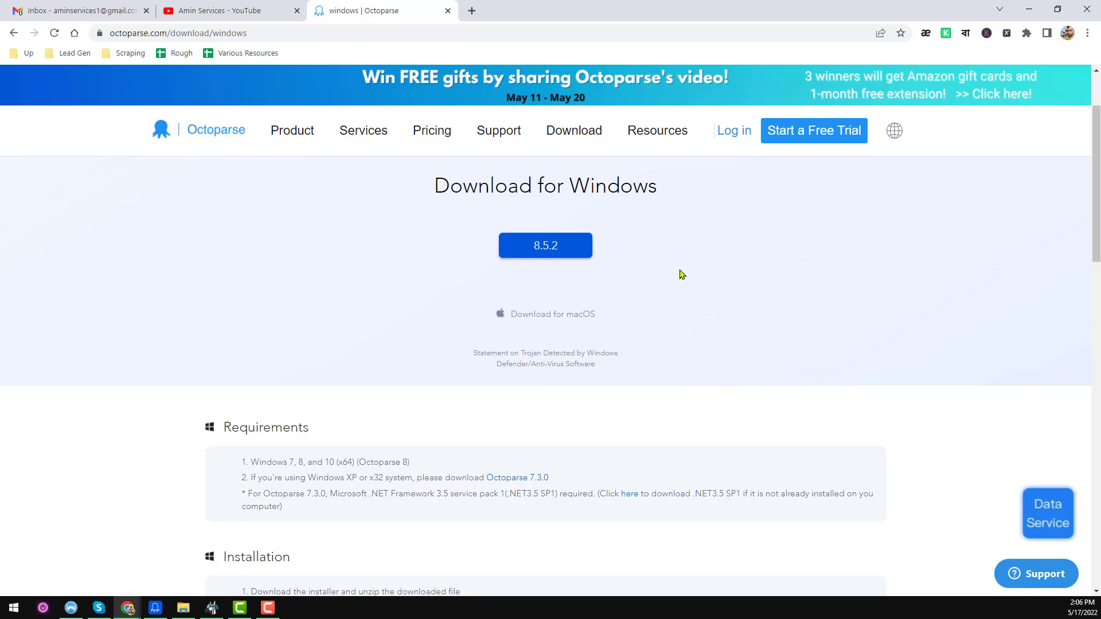
{"action": "scroll", "coordinate": [681, 274], "scroll_direction": "down", "scroll_amount": 4}
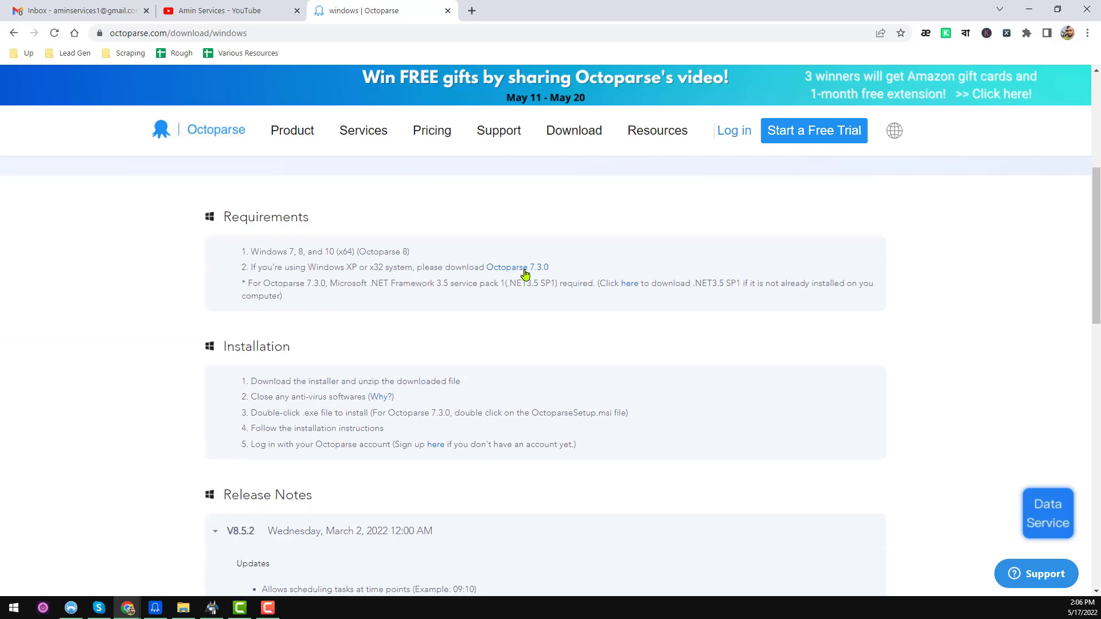
{"action": "scroll", "coordinate": [459, 279], "scroll_direction": "down", "scroll_amount": 2}
{"action": "scroll", "coordinate": [519, 275], "scroll_direction": "up", "scroll_amount": 2}
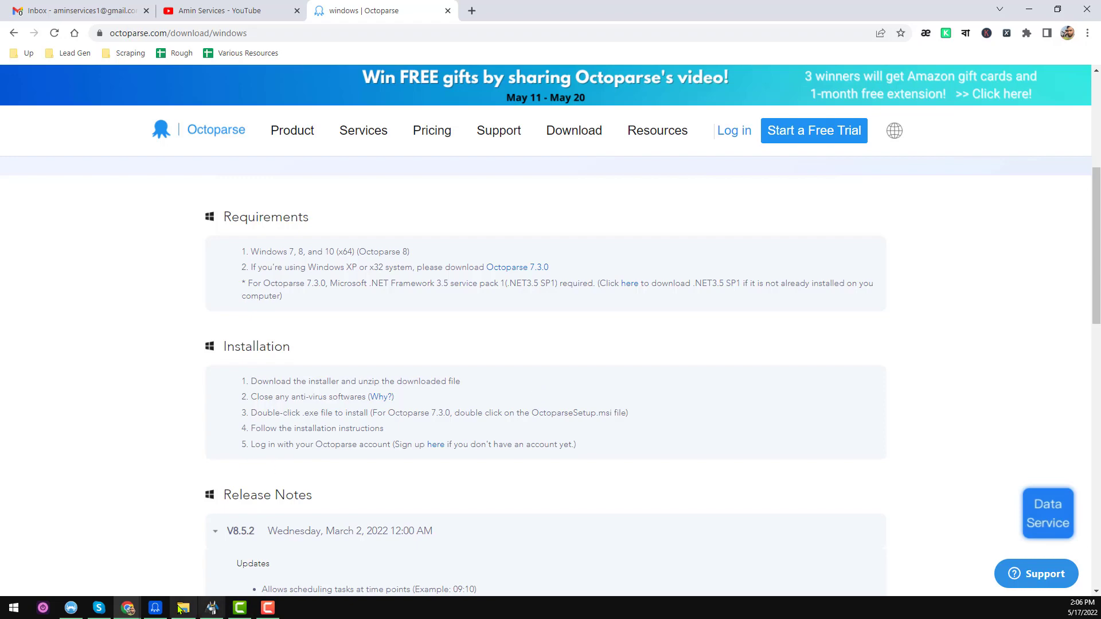
Switch to the Octoparse desktop app and close the open Best 30 Real Estate Agents task.
{"action": "left_click", "coordinate": [156, 610]}
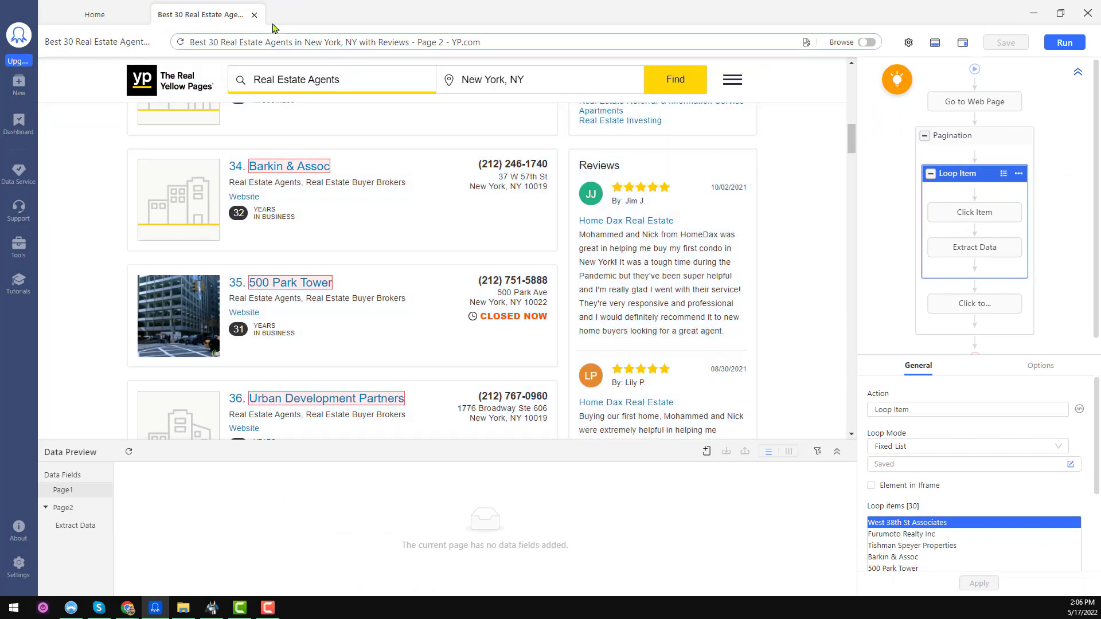
{"action": "left_click", "coordinate": [254, 15]}
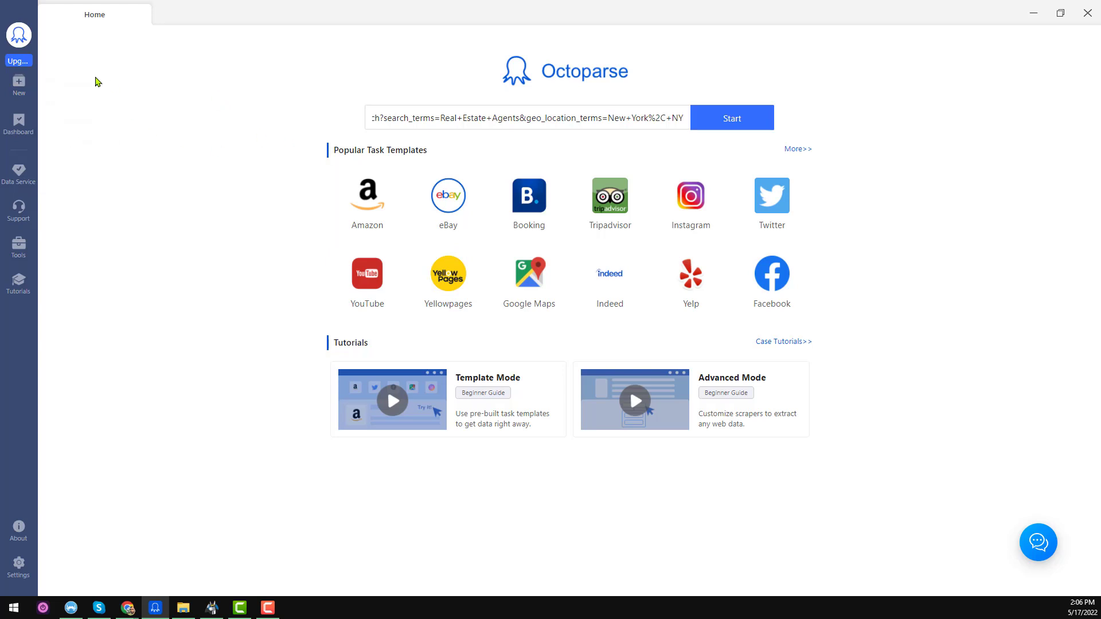
{"action": "mouse_move", "coordinate": [22, 29]}
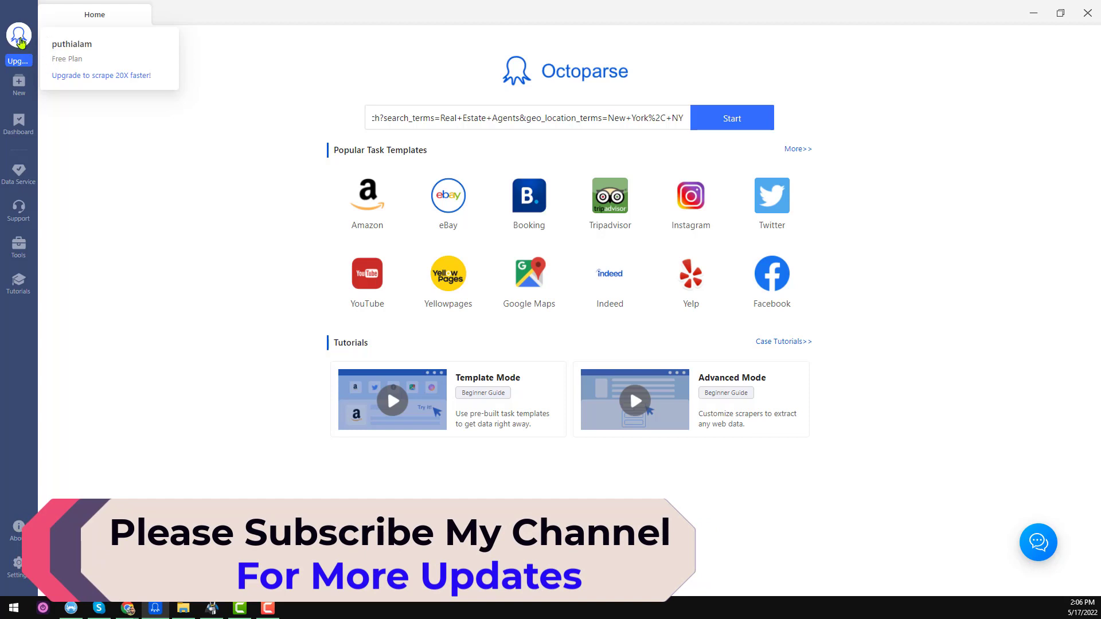
{"action": "mouse_move", "coordinate": [22, 93]}
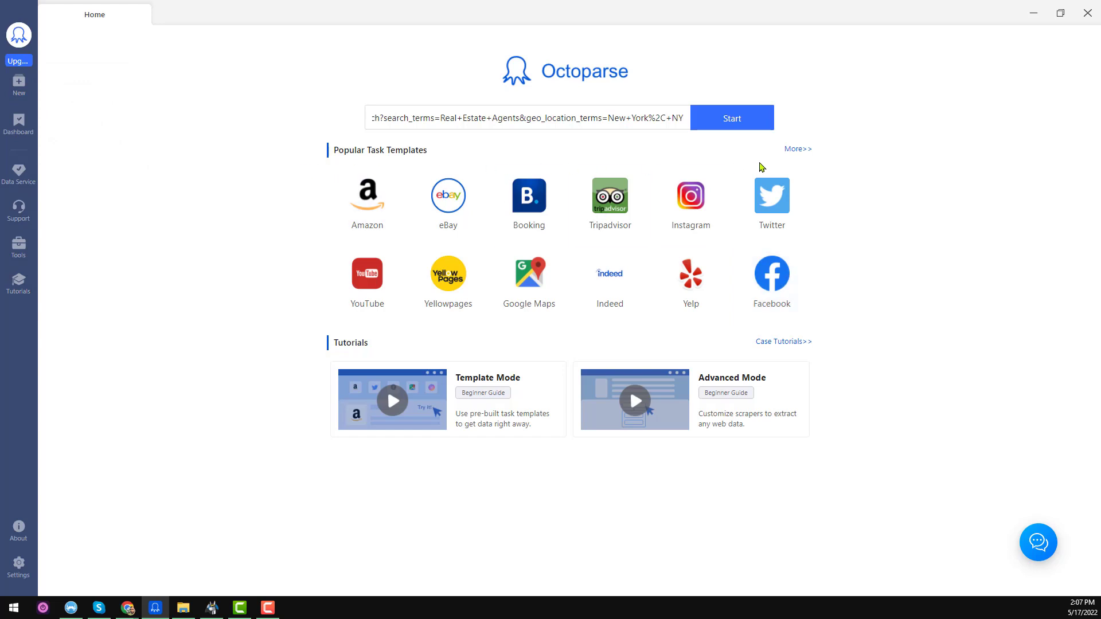
Browse the task templates in the Directories and Maps categories and view the Yellowpages Businesses information template's description.
{"action": "left_click", "coordinate": [797, 151]}
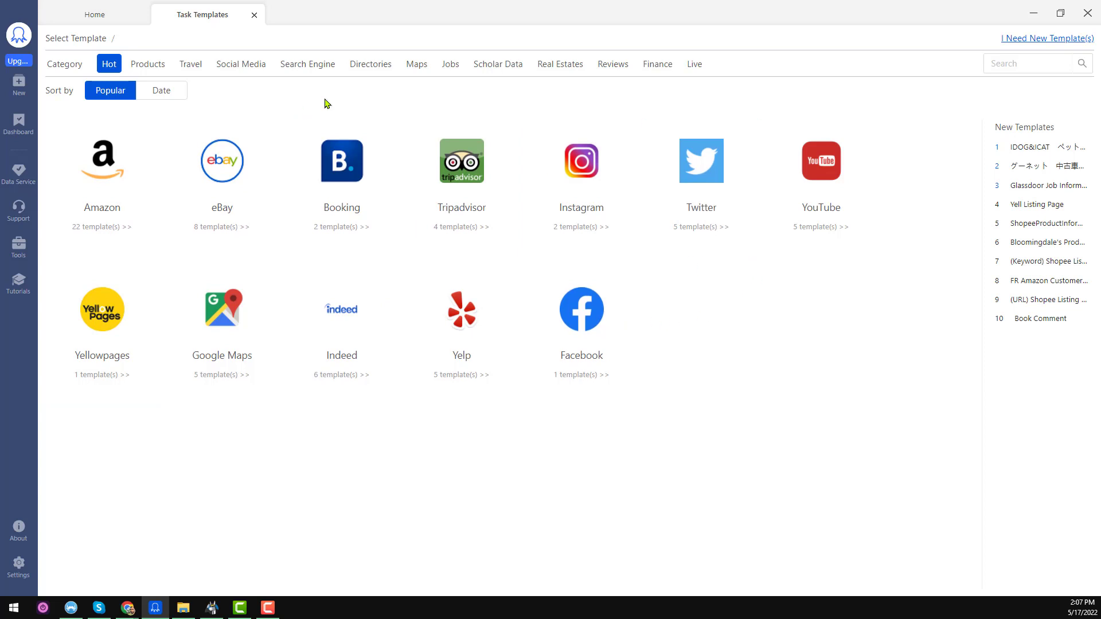
{"action": "left_click", "coordinate": [377, 66]}
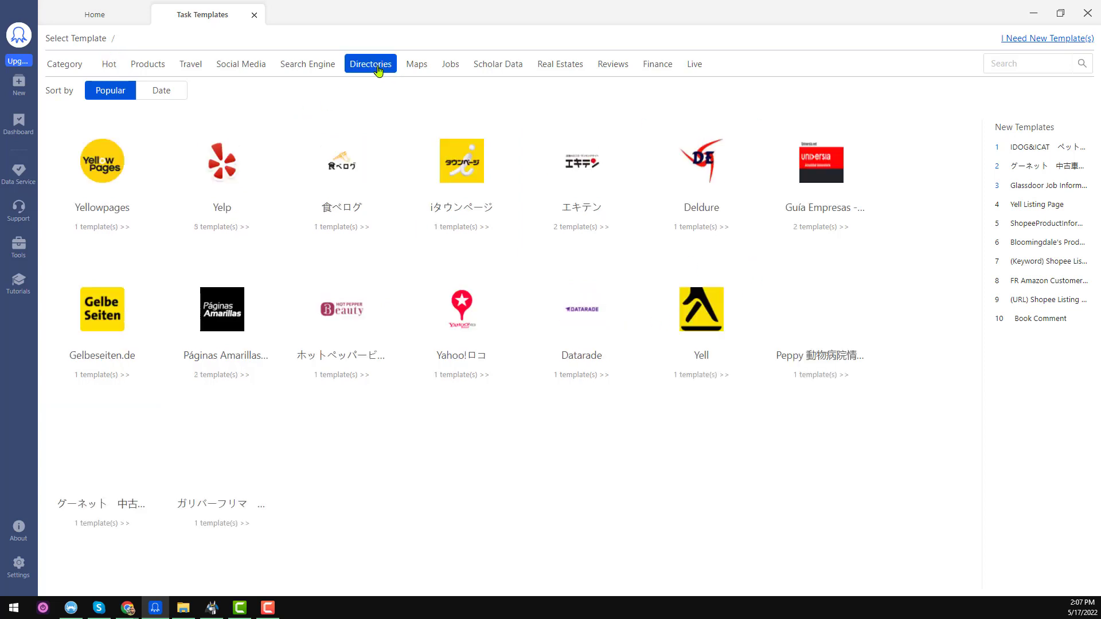
{"action": "left_click", "coordinate": [413, 66]}
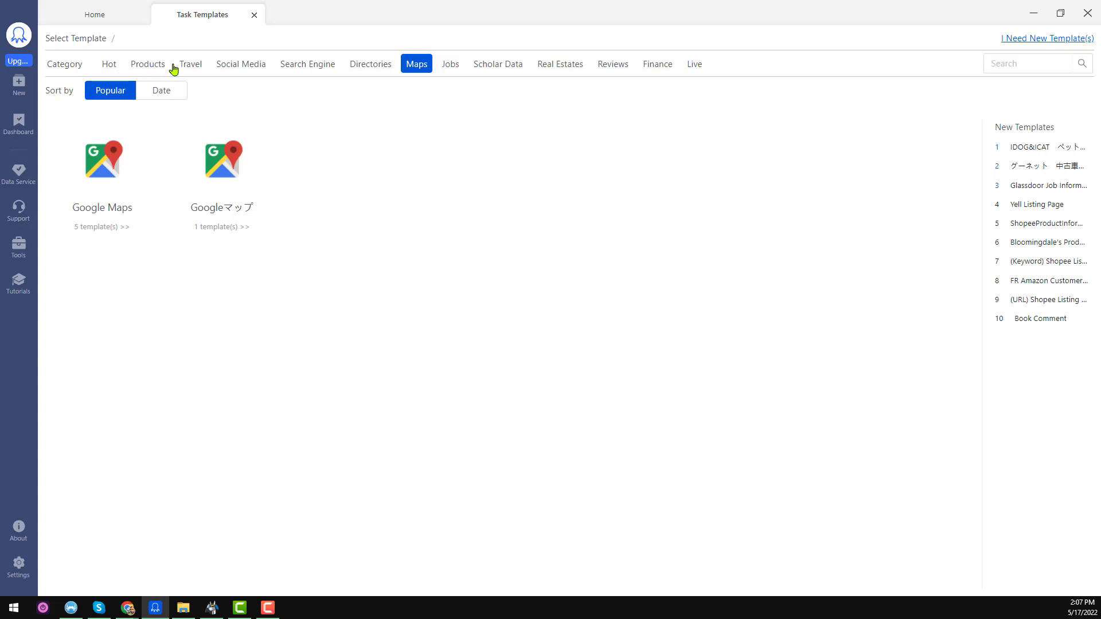
{"action": "left_click", "coordinate": [367, 66]}
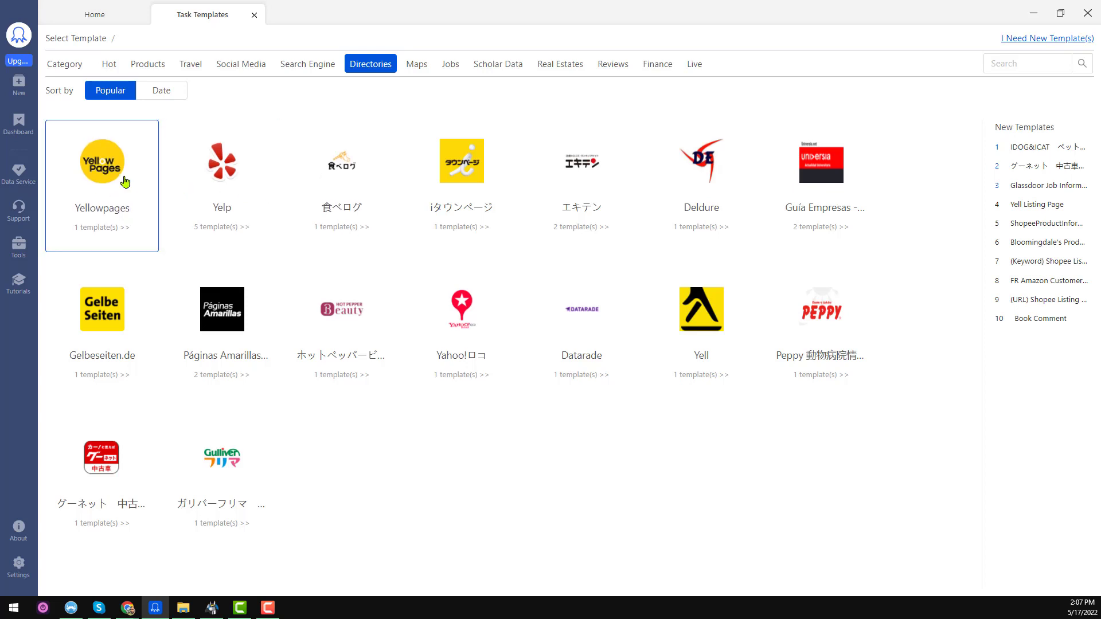
{"action": "left_click", "coordinate": [98, 182]}
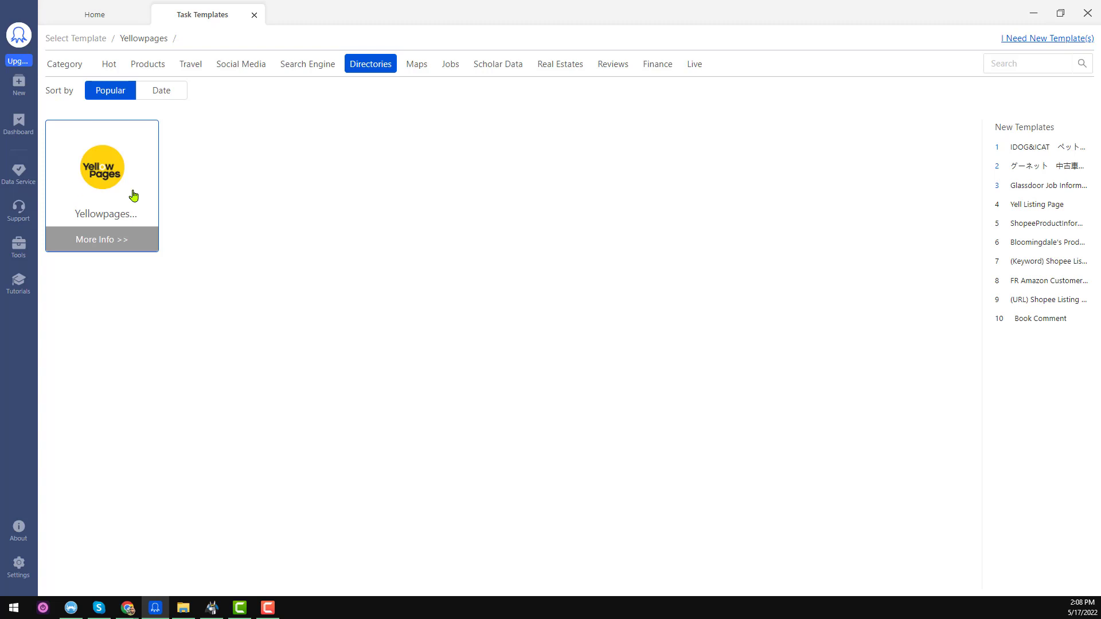
{"action": "left_click", "coordinate": [101, 188]}
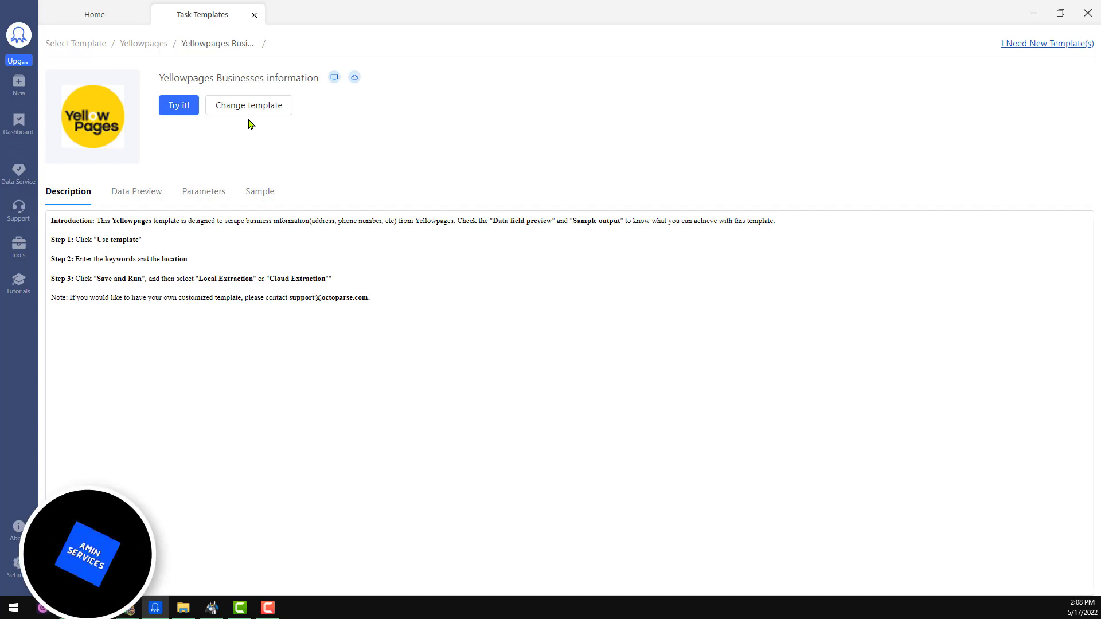
Start a new task from the Yellowpages Businesses information template and bring up its settings form.
{"action": "mouse_move", "coordinate": [17, 90]}
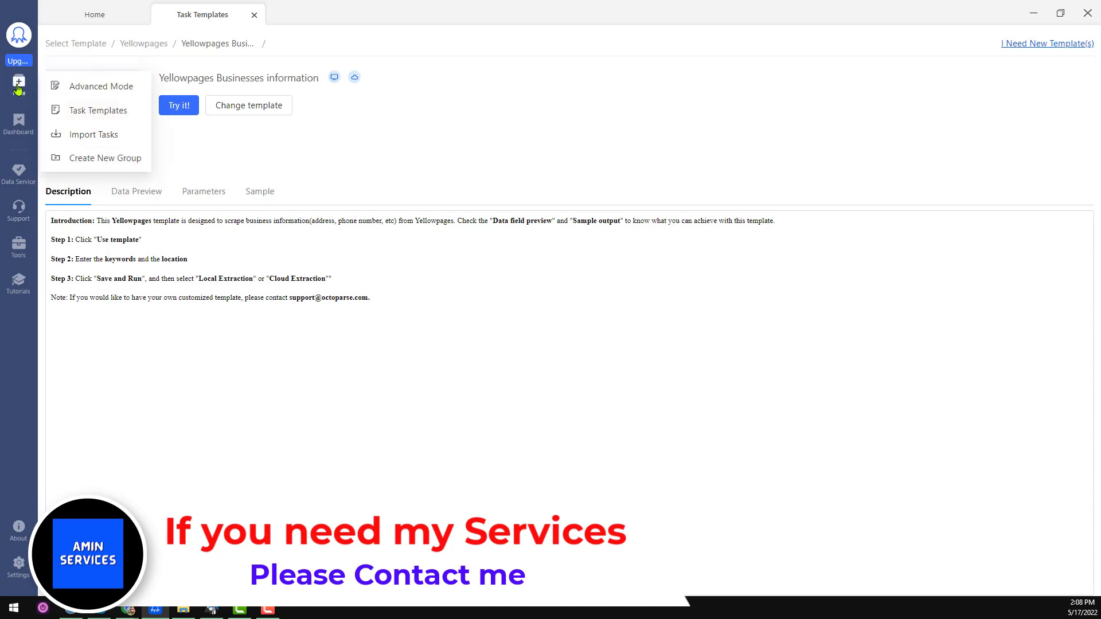
{"action": "left_click", "coordinate": [117, 117]}
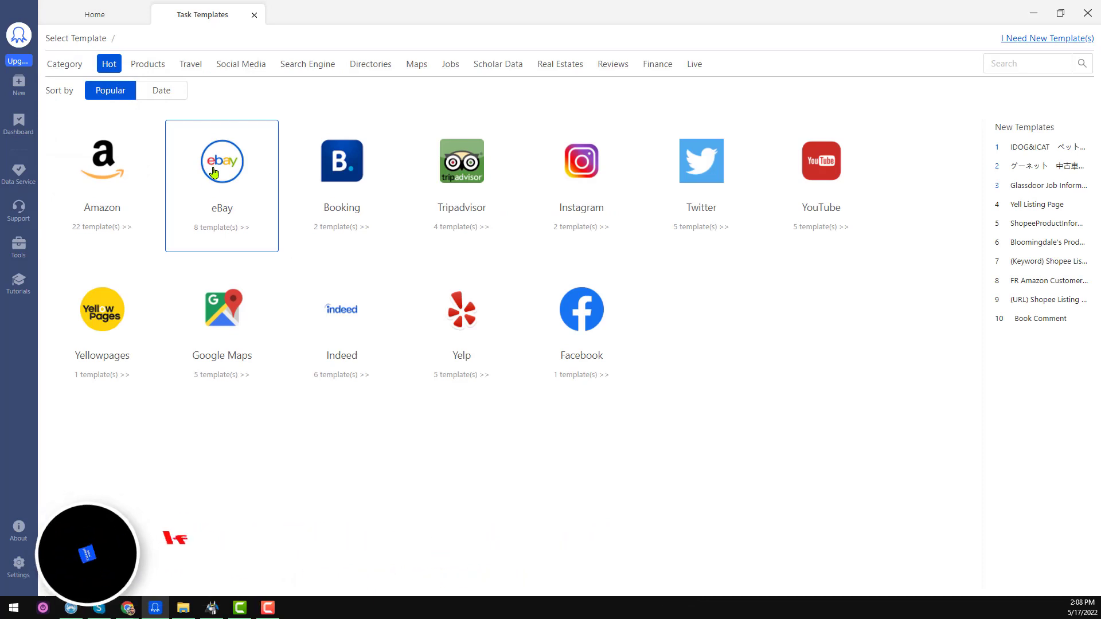
{"action": "left_click", "coordinate": [96, 340]}
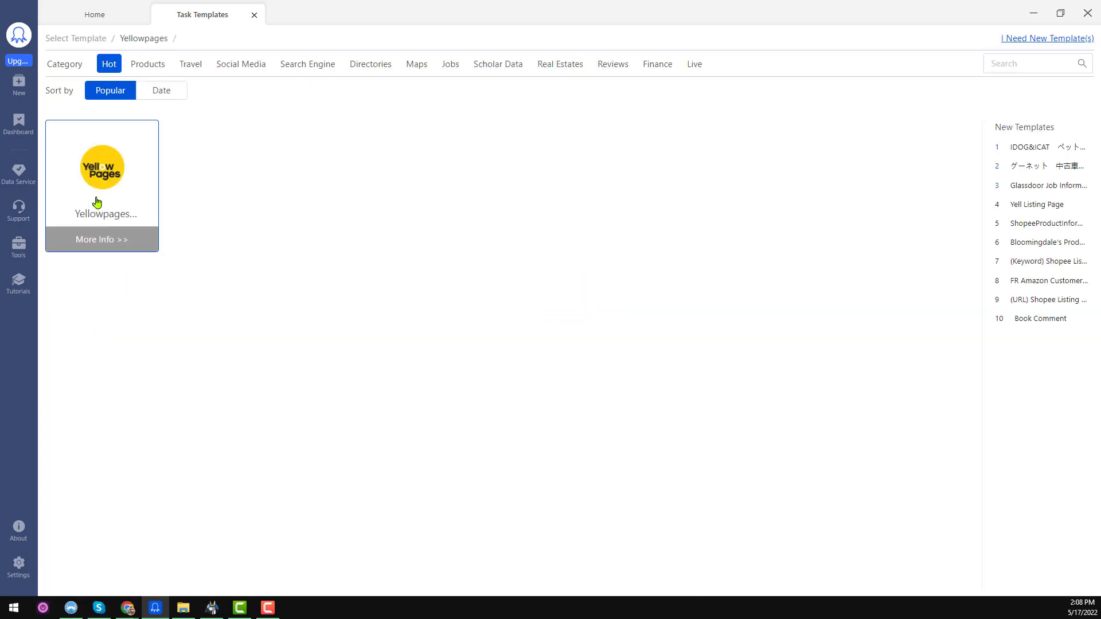
{"action": "left_click", "coordinate": [99, 192]}
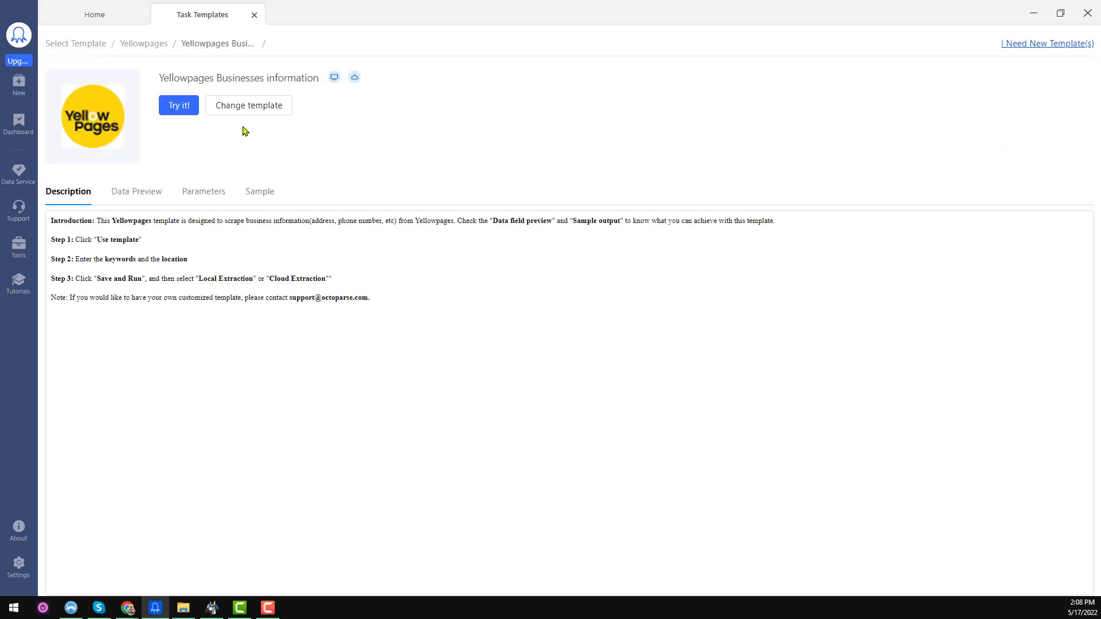
{"action": "left_click", "coordinate": [179, 108]}
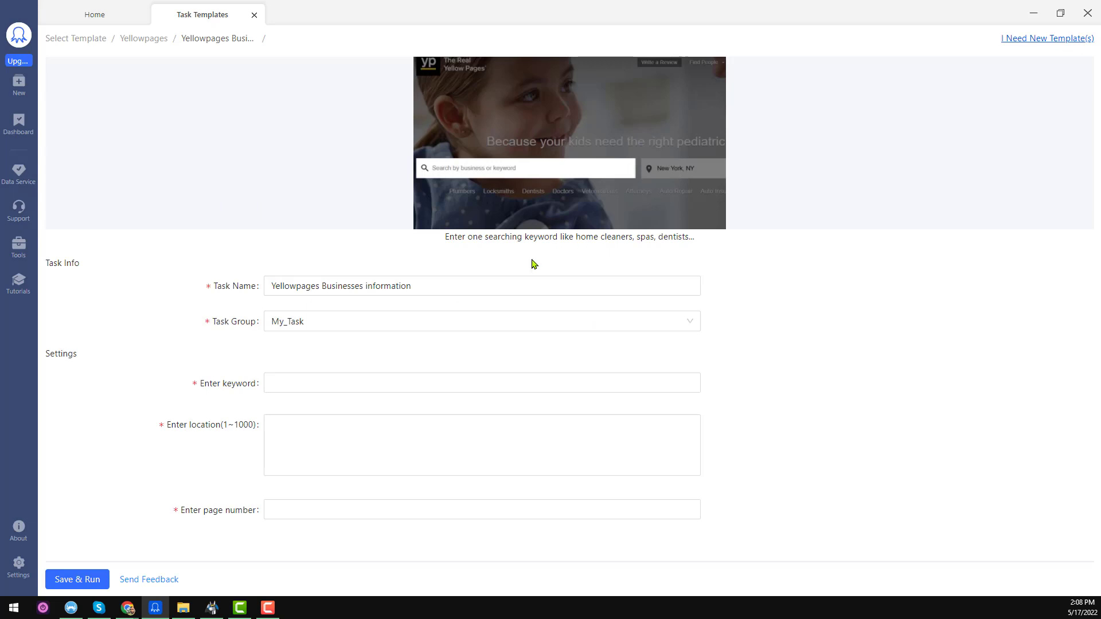
Rename the task as Yellowpages Template and assign it to the My_Task group.
{"action": "left_click", "coordinate": [417, 292]}
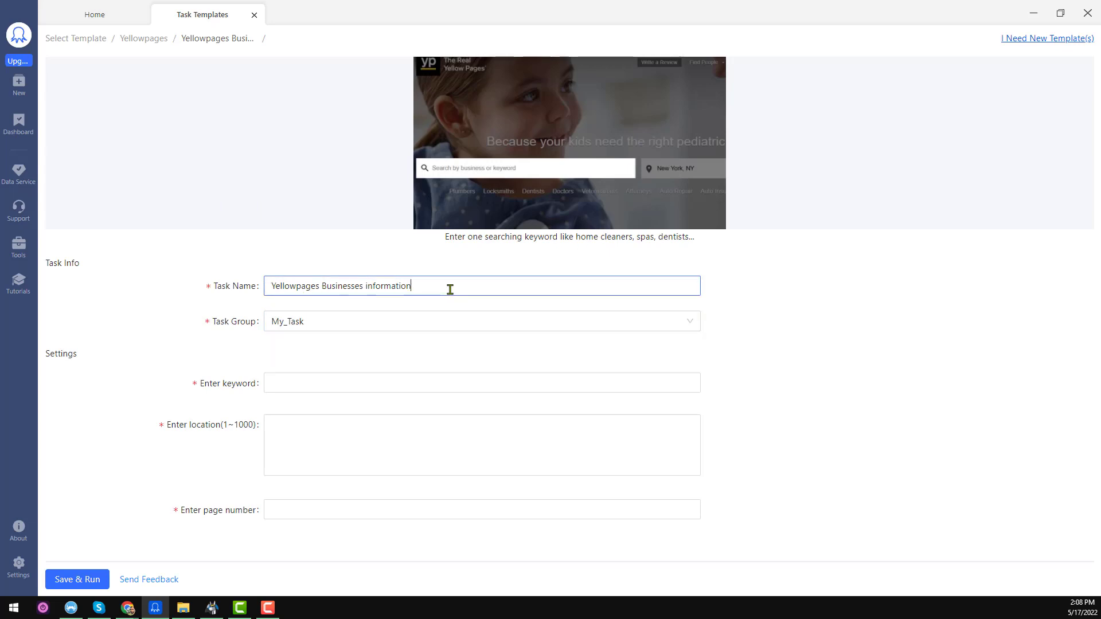
{"action": "left_click_drag", "start_coordinate": [323, 287], "coordinate": [694, 319]}
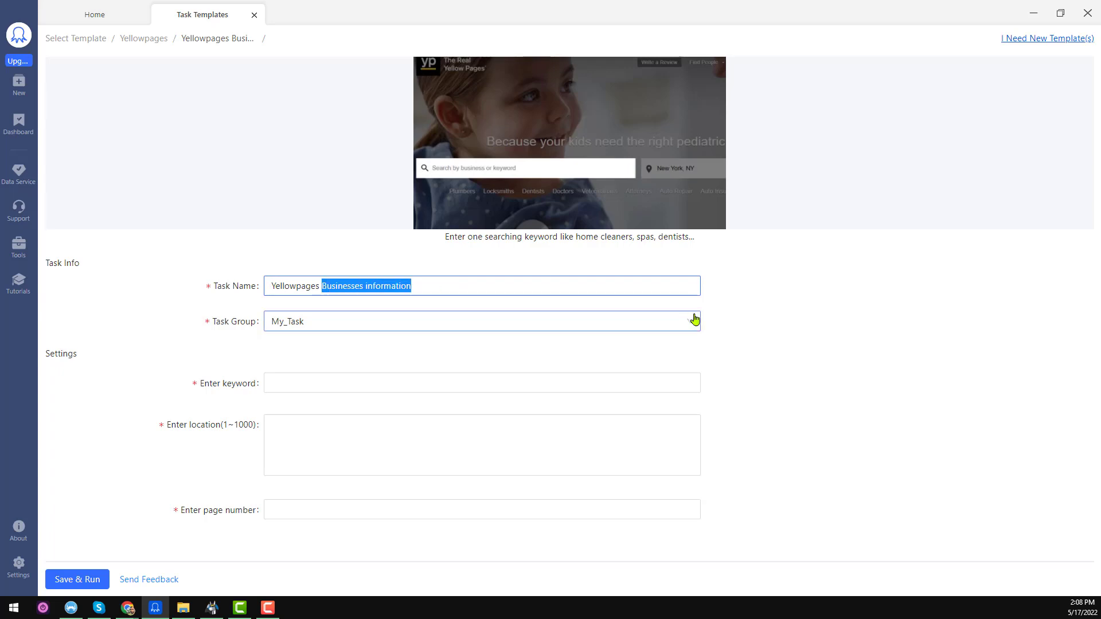
{"action": "type", "text": "Te"}
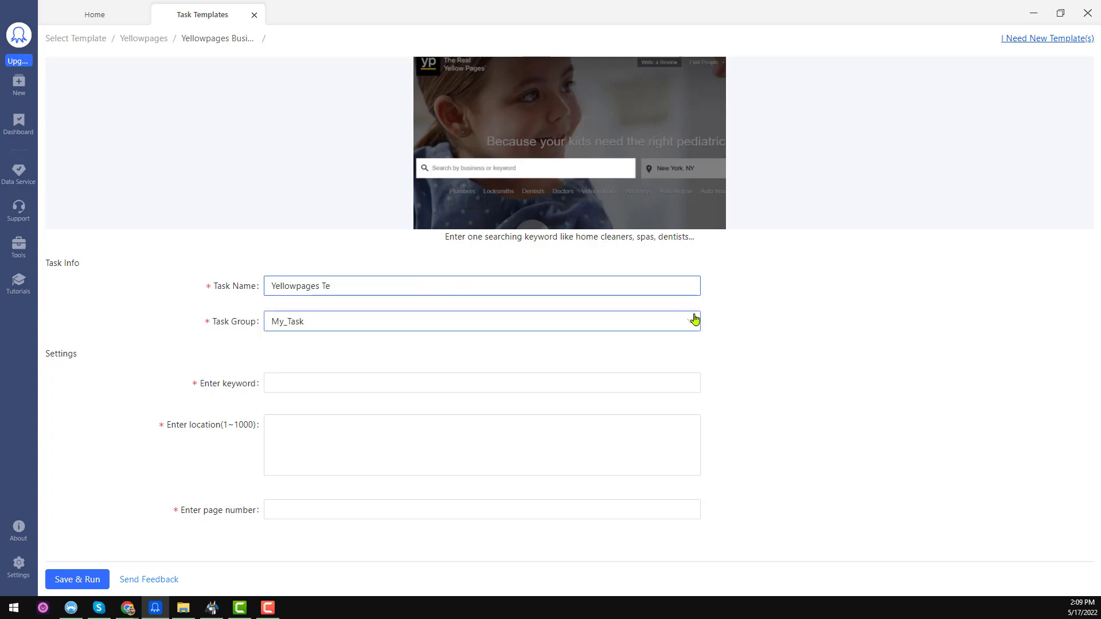
{"action": "type", "text": "rmplate"}
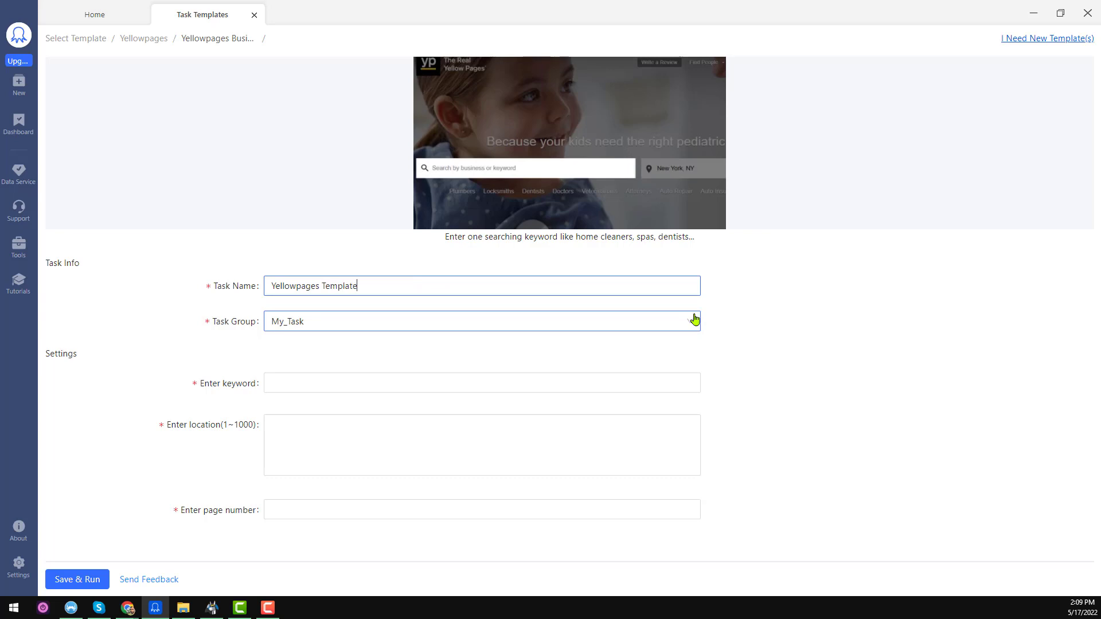
{"action": "left_click", "coordinate": [327, 330]}
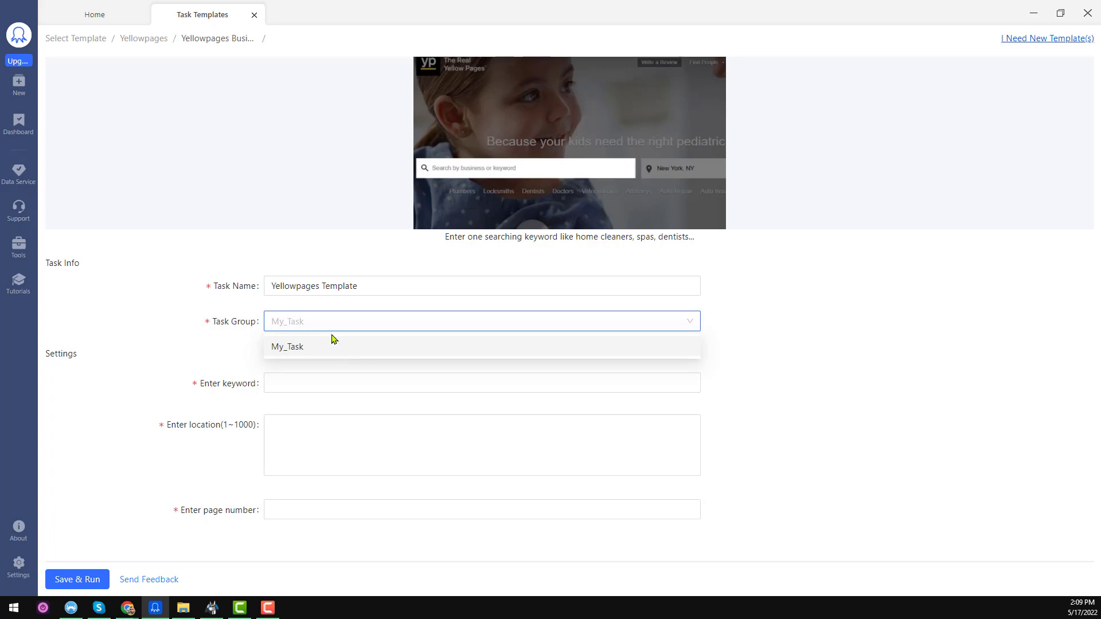
{"action": "left_click", "coordinate": [314, 351]}
Enter dentist as the search keyword and dallas as the location in the template settings.
{"action": "left_click", "coordinate": [302, 382]}
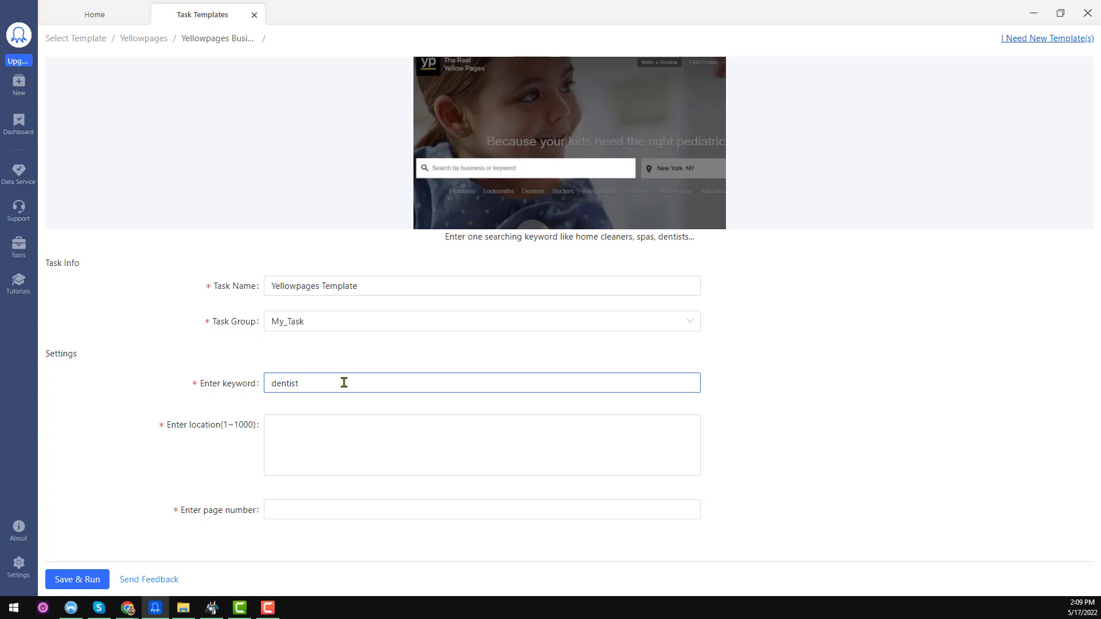
{"action": "left_click", "coordinate": [325, 436]}
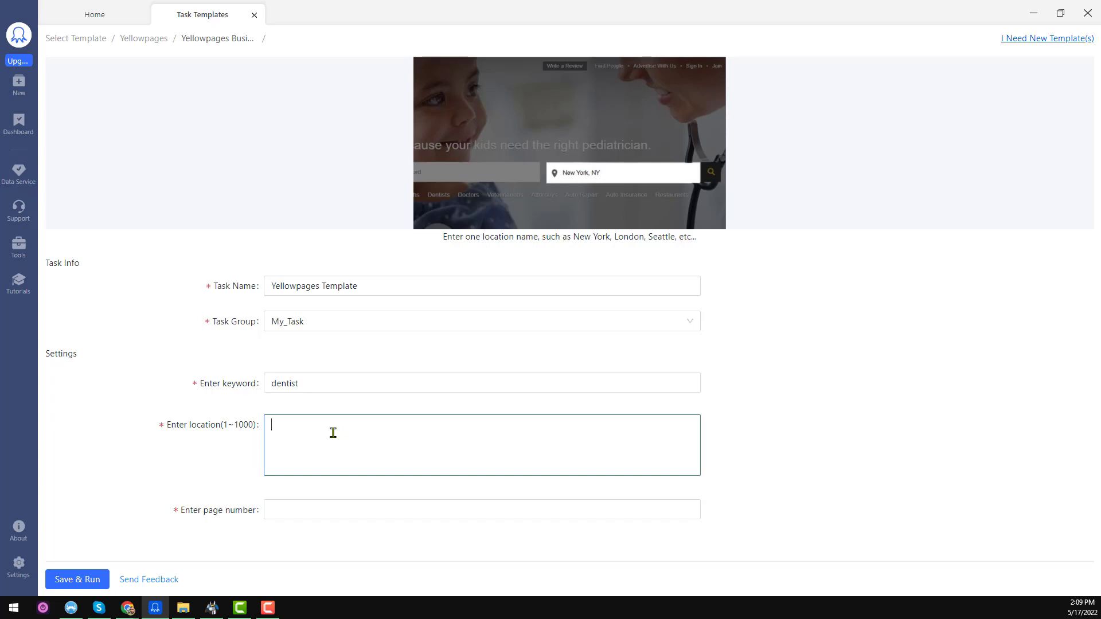
{"action": "type", "text": "N"}
{"action": "key", "text": "BackSpace"}
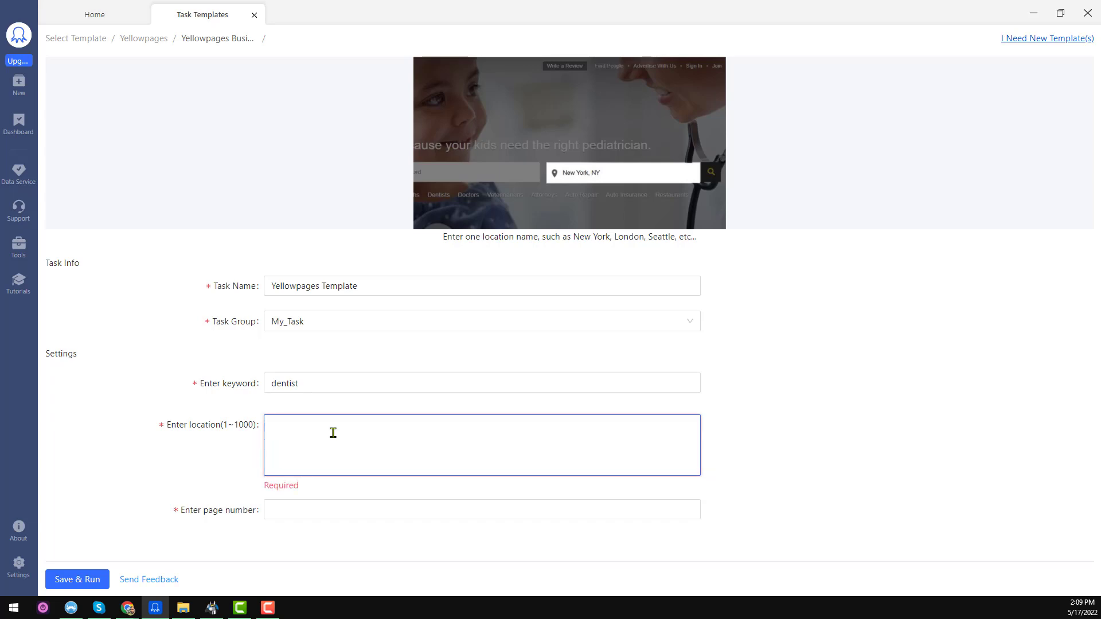
{"action": "type", "text": "da"}
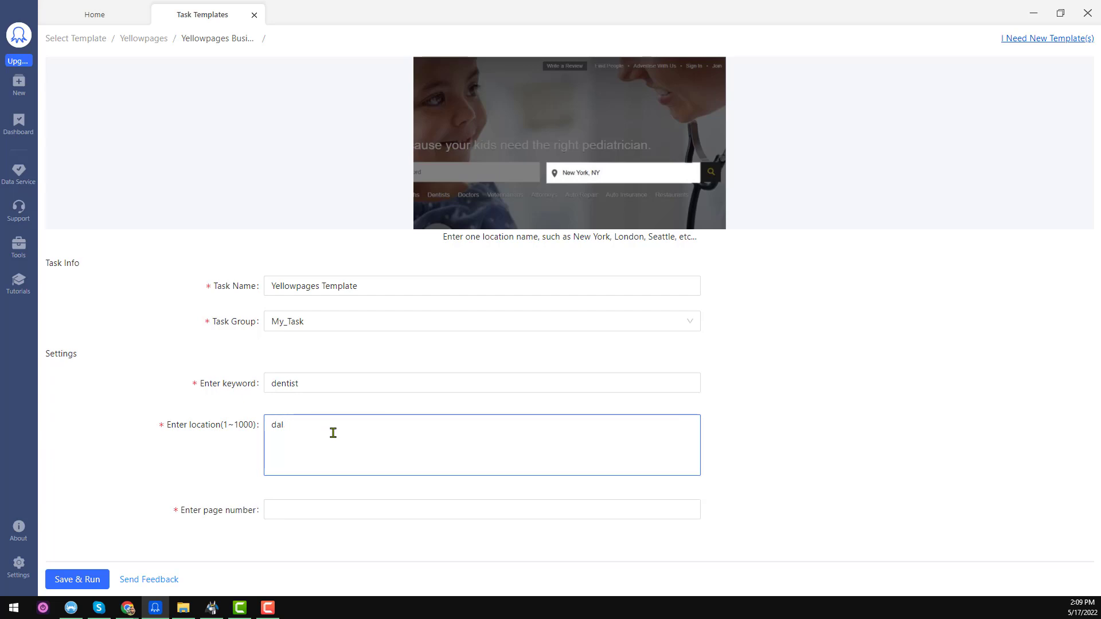
{"action": "type", "text": "llas"}
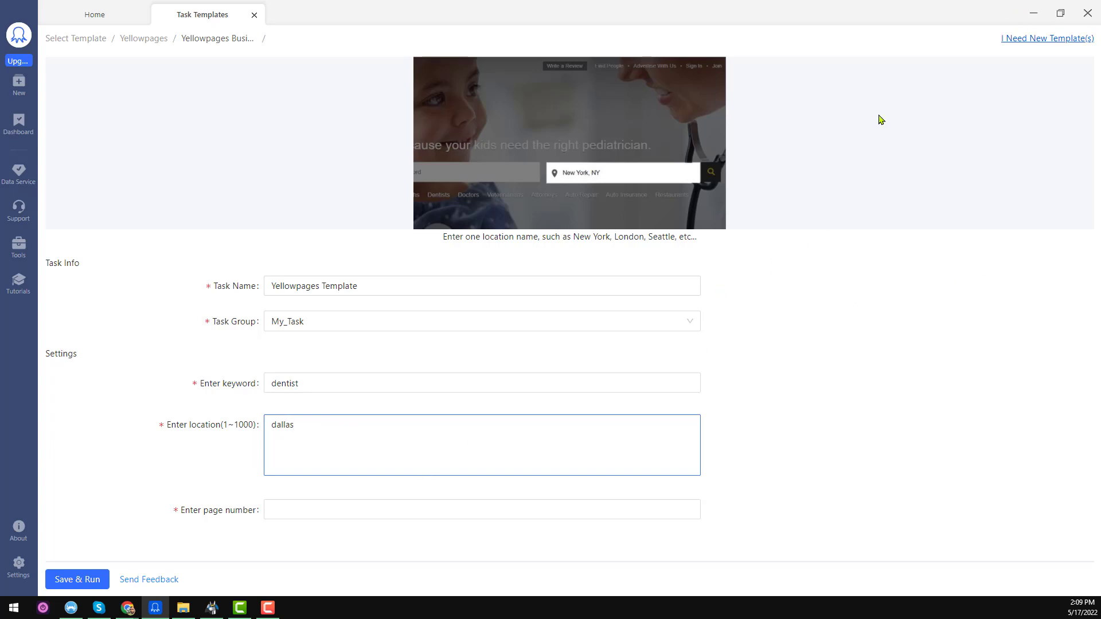
Switch to the Chrome browser, open yellowpages.com in a new tab, and search it for dentist.
{"action": "left_click", "coordinate": [1033, 13]}
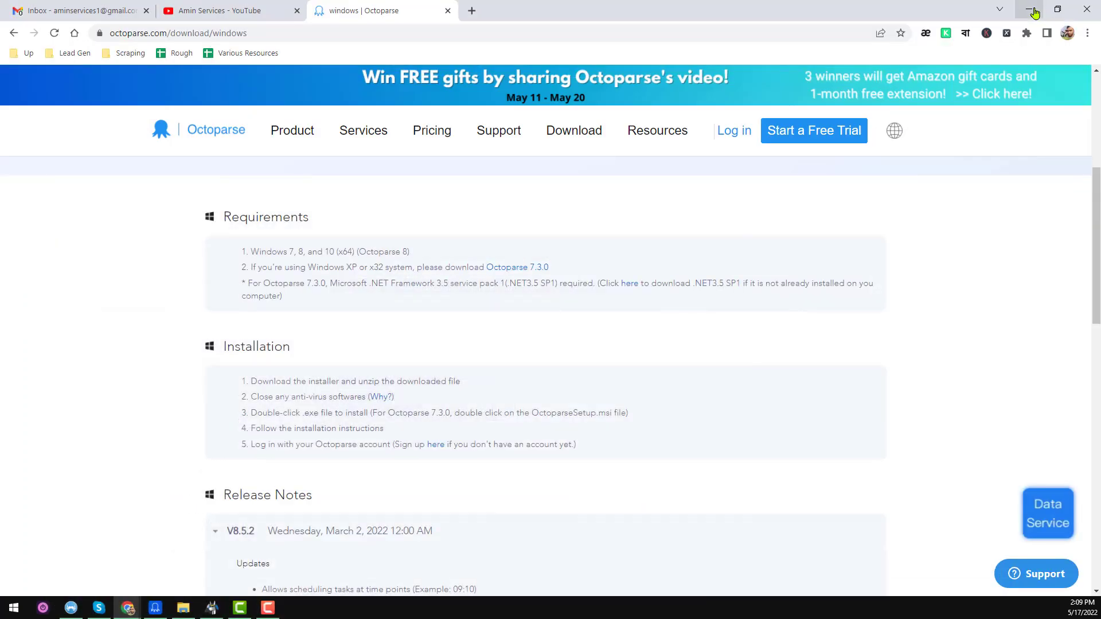
{"action": "left_click", "coordinate": [471, 10]}
{"action": "type", "text": "yello"}
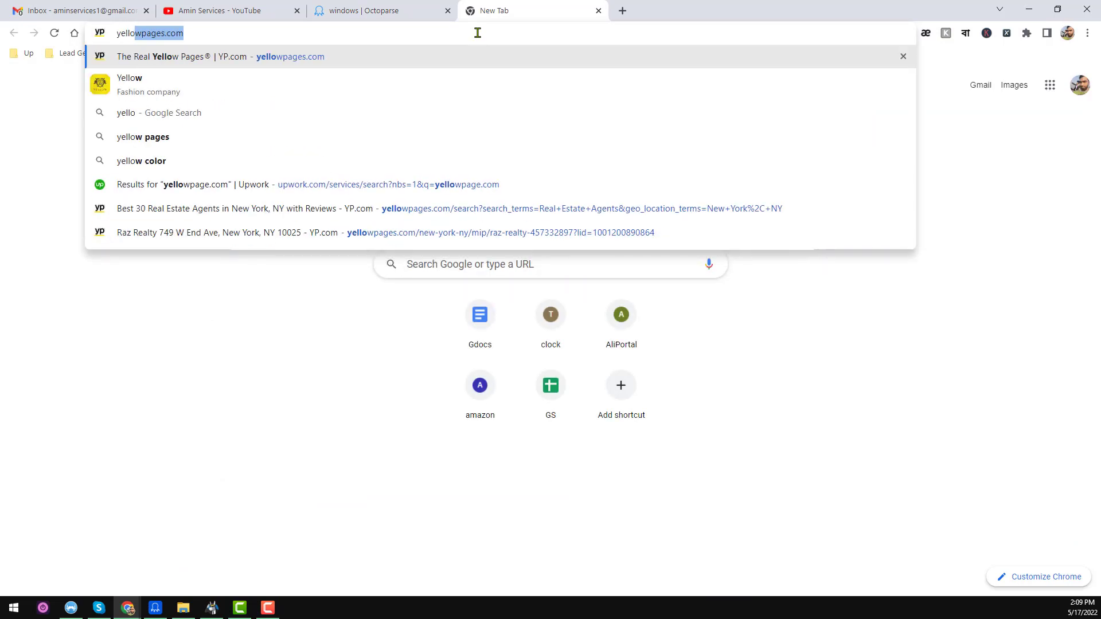
{"action": "key", "text": "Return"}
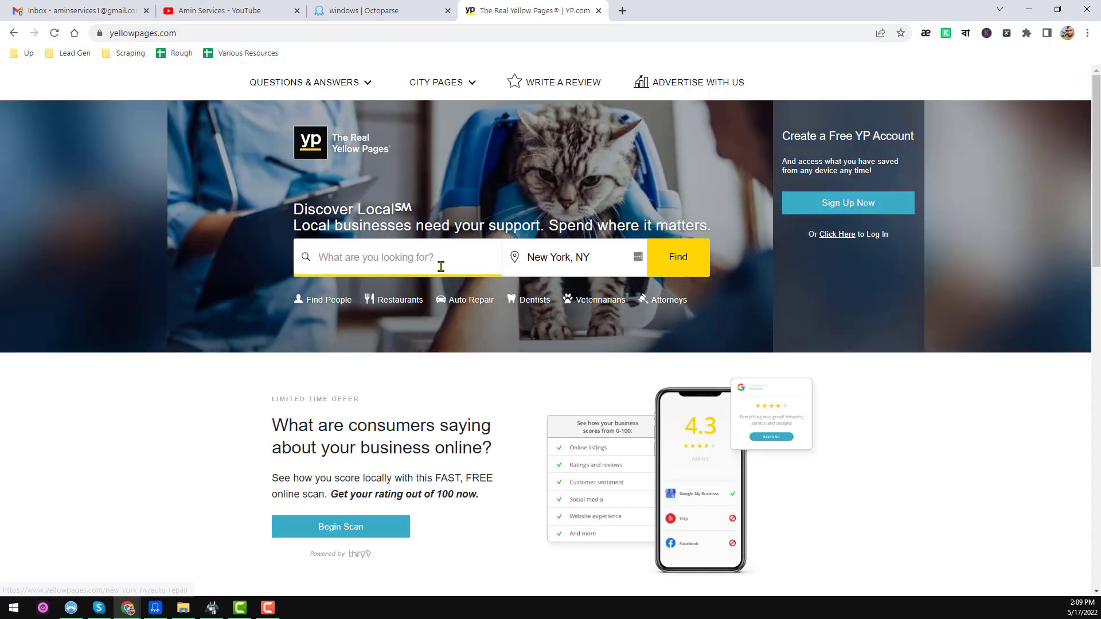
{"action": "left_click", "coordinate": [441, 267]}
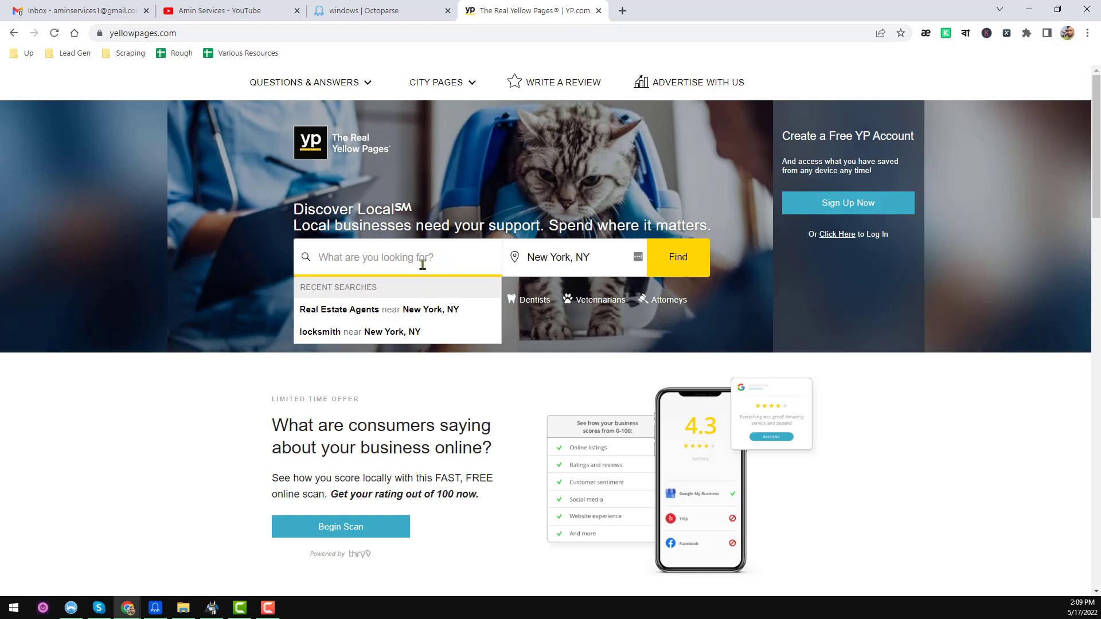
{"action": "type", "text": "dentis"}
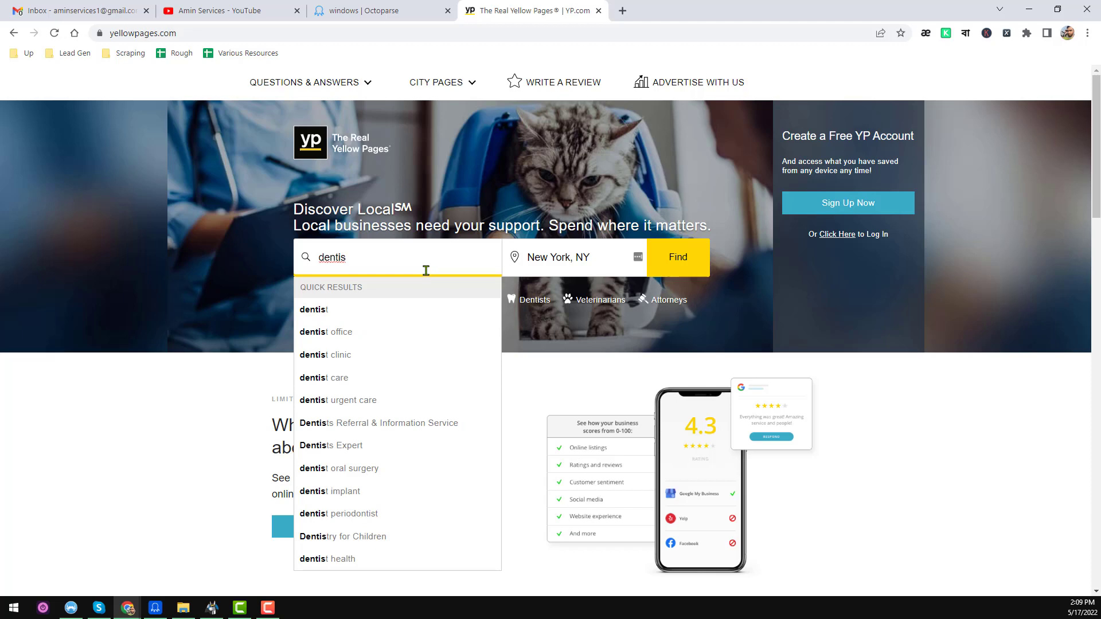
{"action": "left_click", "coordinate": [339, 309]}
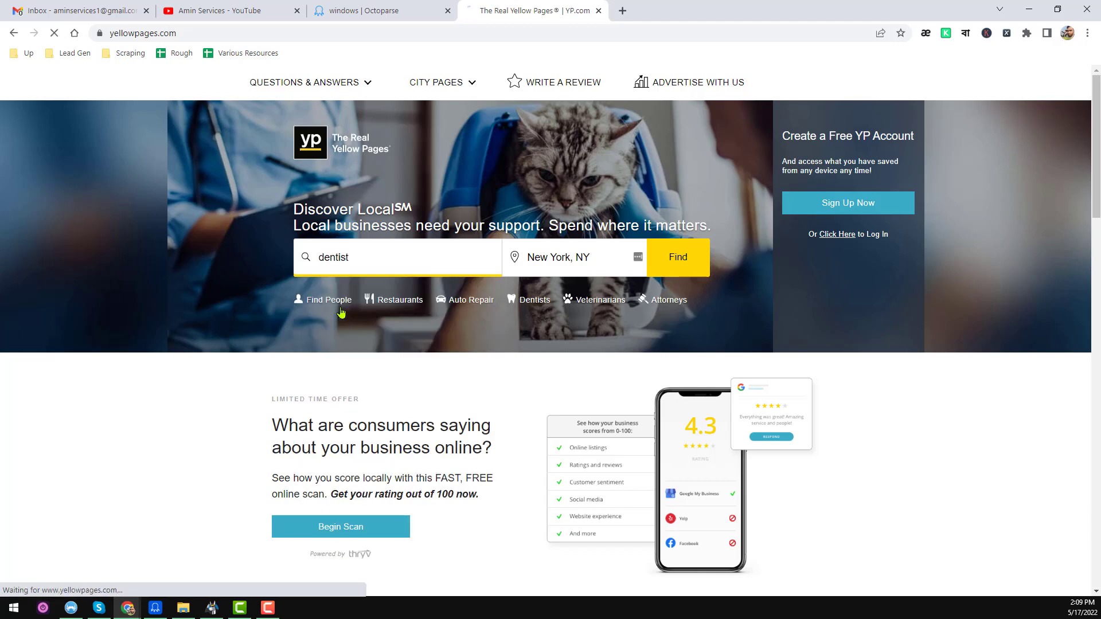
{"action": "left_click", "coordinate": [605, 253]}
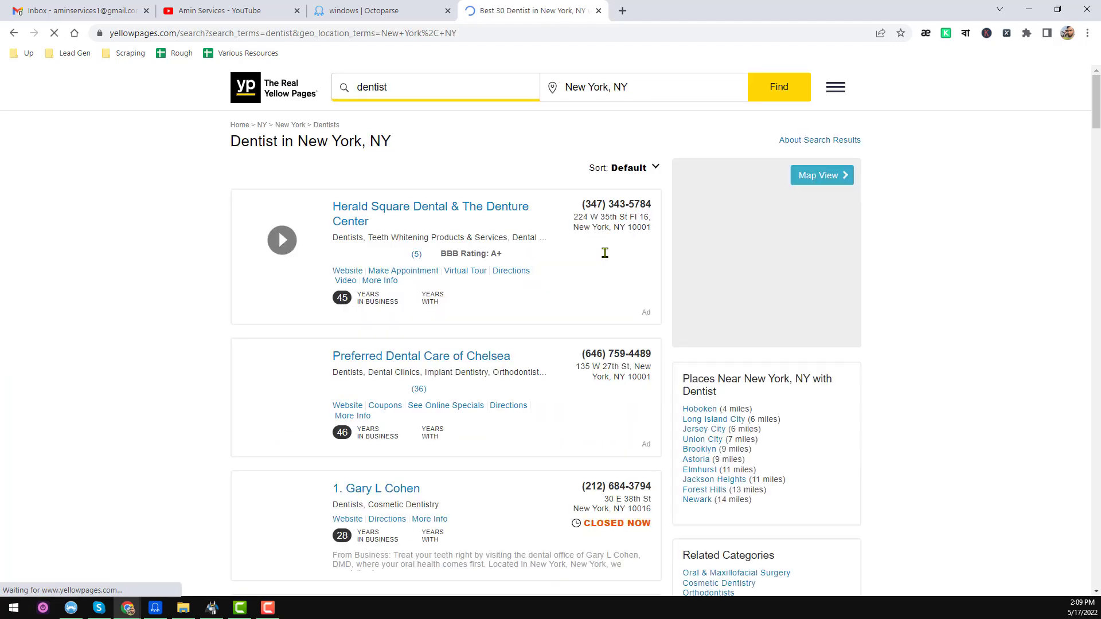
Change the Yellow Pages search location to the suggested Dallas, TX and copy that location text.
{"action": "left_click", "coordinate": [634, 86]}
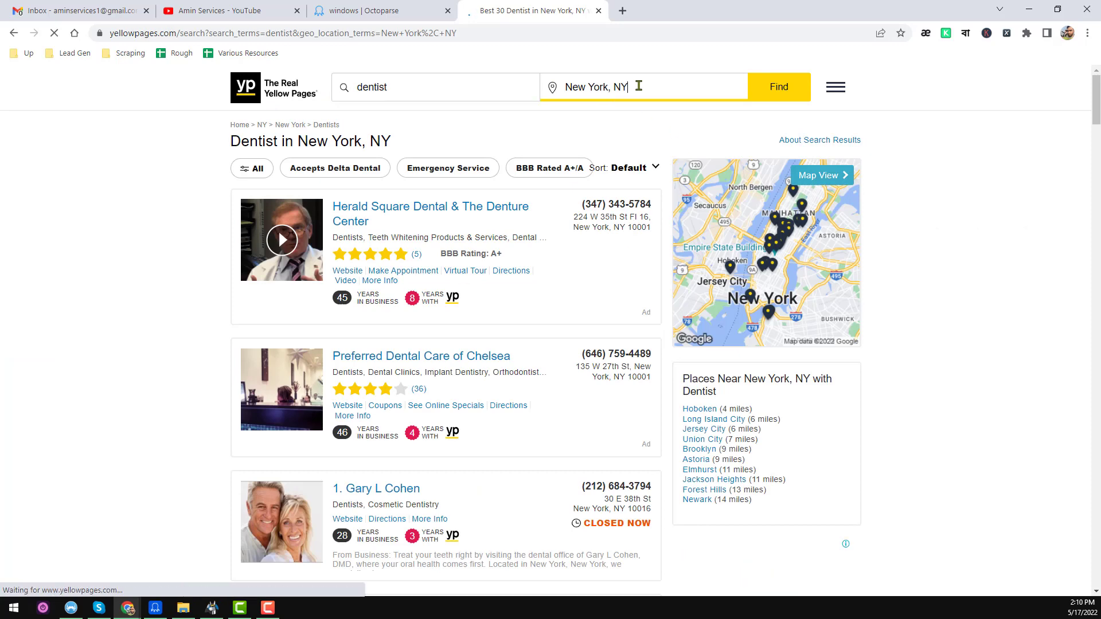
{"action": "type", "text": "dla"}
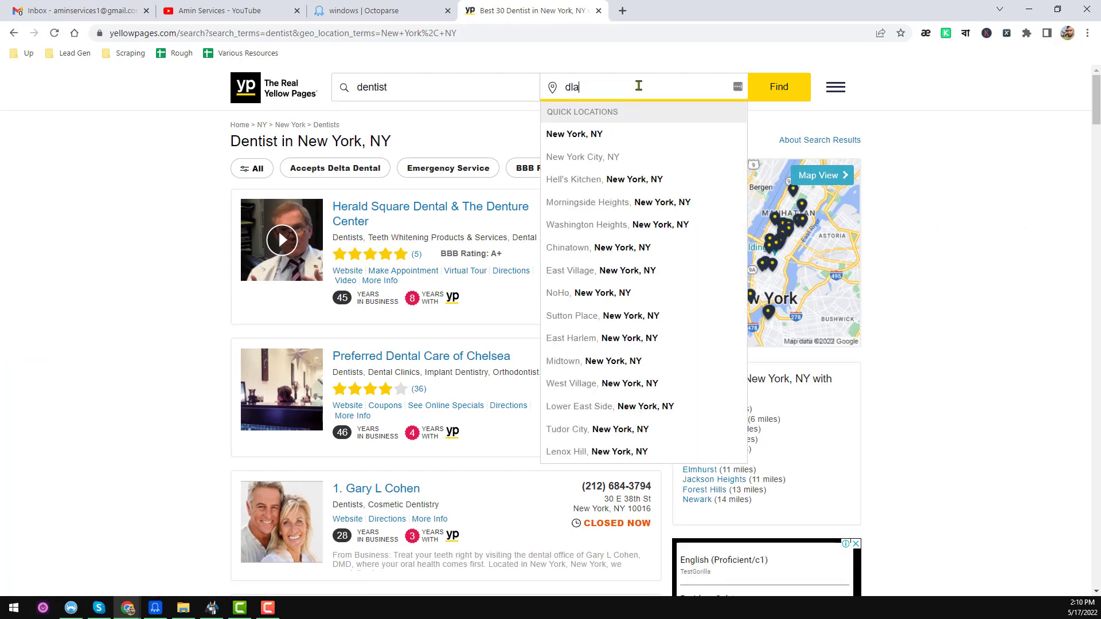
{"action": "key", "text": "BackSpace"}
{"action": "key", "text": "BackSpace"}
{"action": "key", "text": "BackSpace"}
{"action": "key", "text": "BackSpace"}
{"action": "key", "text": "BackSpace"}
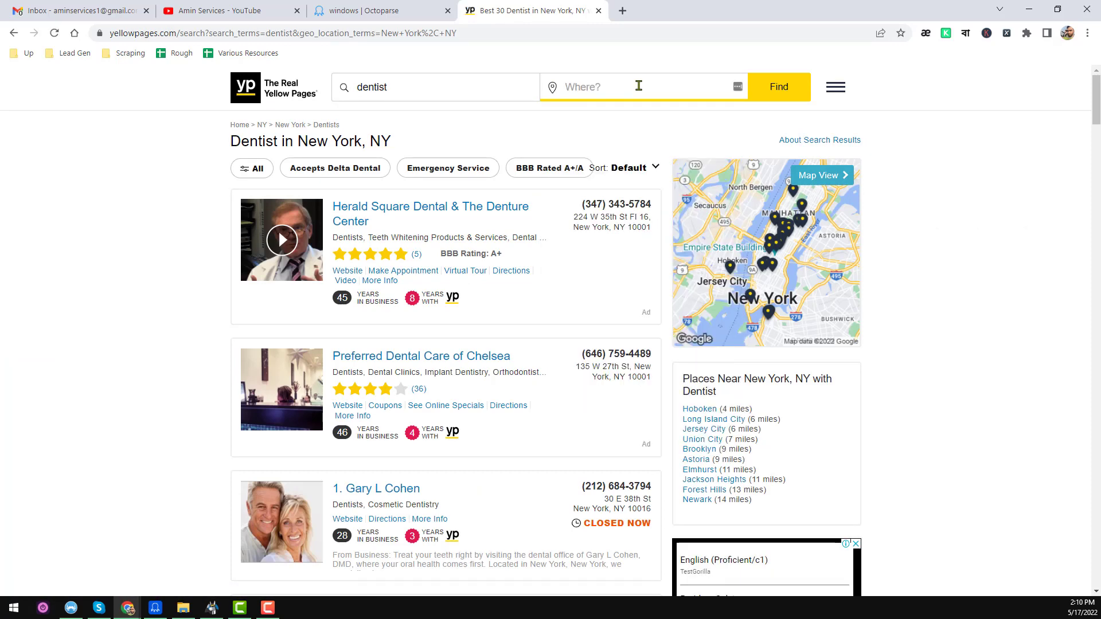
{"action": "type", "text": "da"}
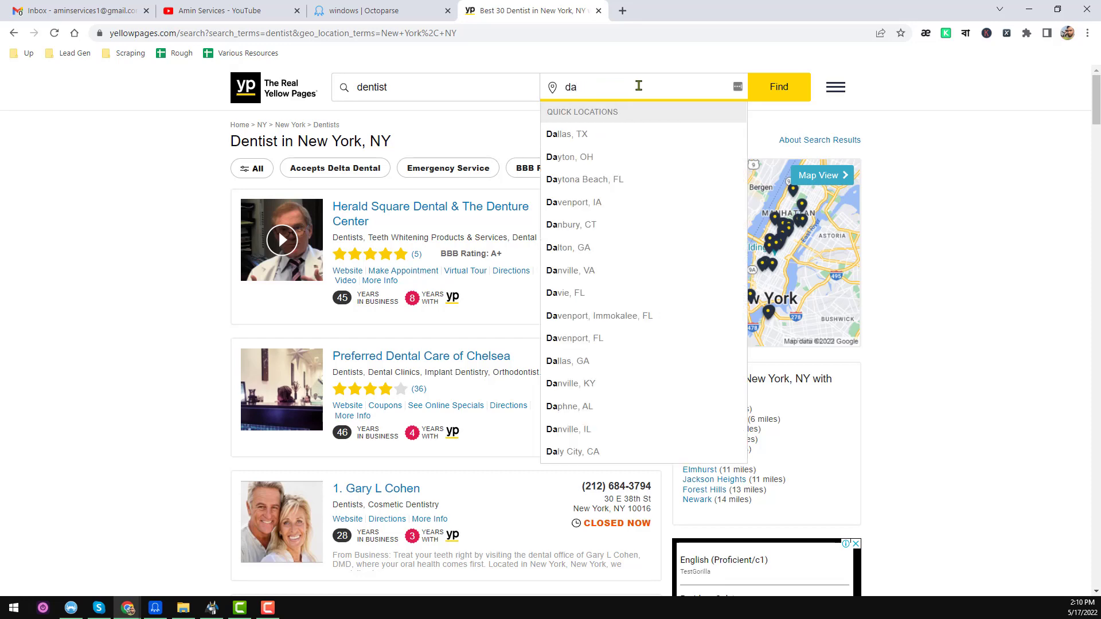
{"action": "type", "text": "llas"}
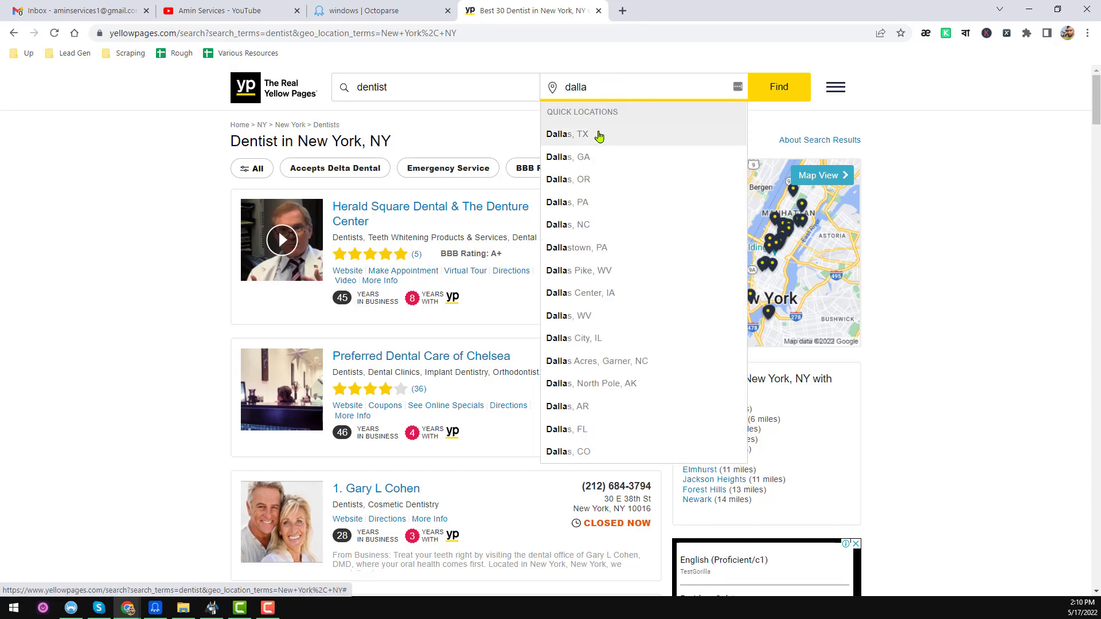
{"action": "left_click", "coordinate": [597, 136]}
{"action": "left_click", "coordinate": [646, 88]}
{"action": "key", "text": "ctrl+a"}
{"action": "key", "text": "ctrl+c"}
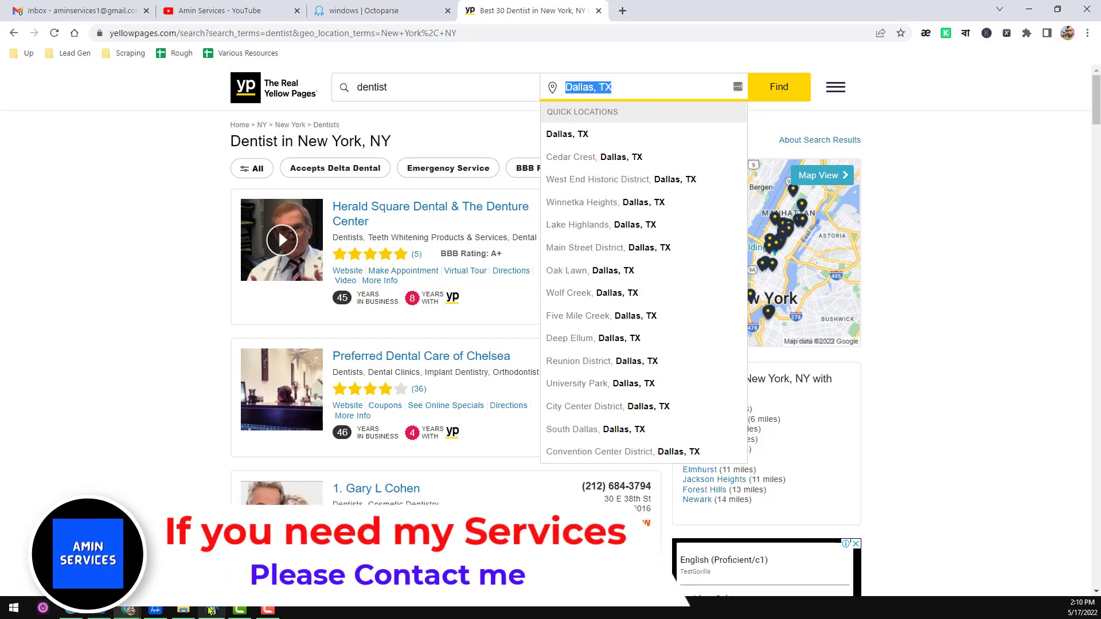
Switch back to Octoparse, replace the location with the copied Dallas, TX, and go to the page number field.
{"action": "left_click", "coordinate": [150, 610]}
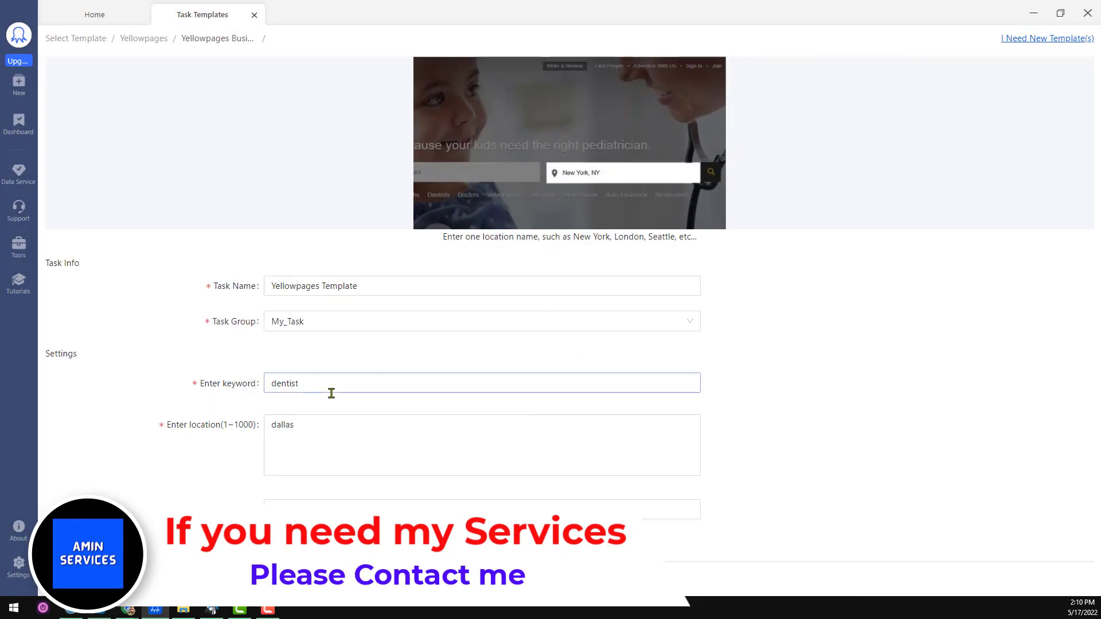
{"action": "left_click", "coordinate": [346, 434]}
{"action": "key", "text": "ctrl+a"}
{"action": "key", "text": "ctrl+v"}
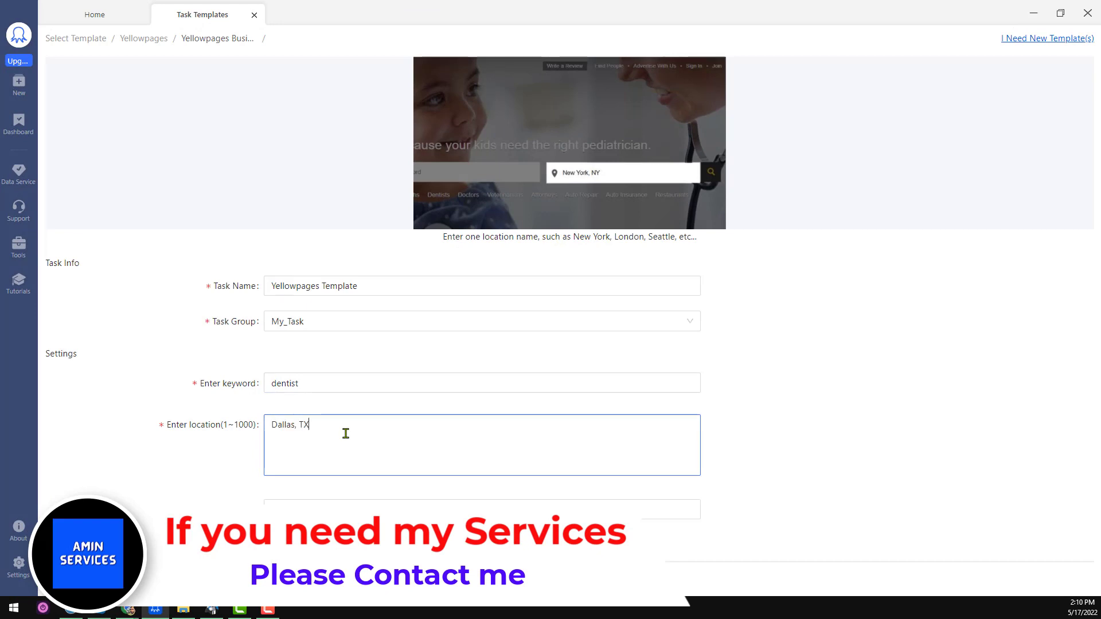
{"action": "left_click", "coordinate": [315, 504]}
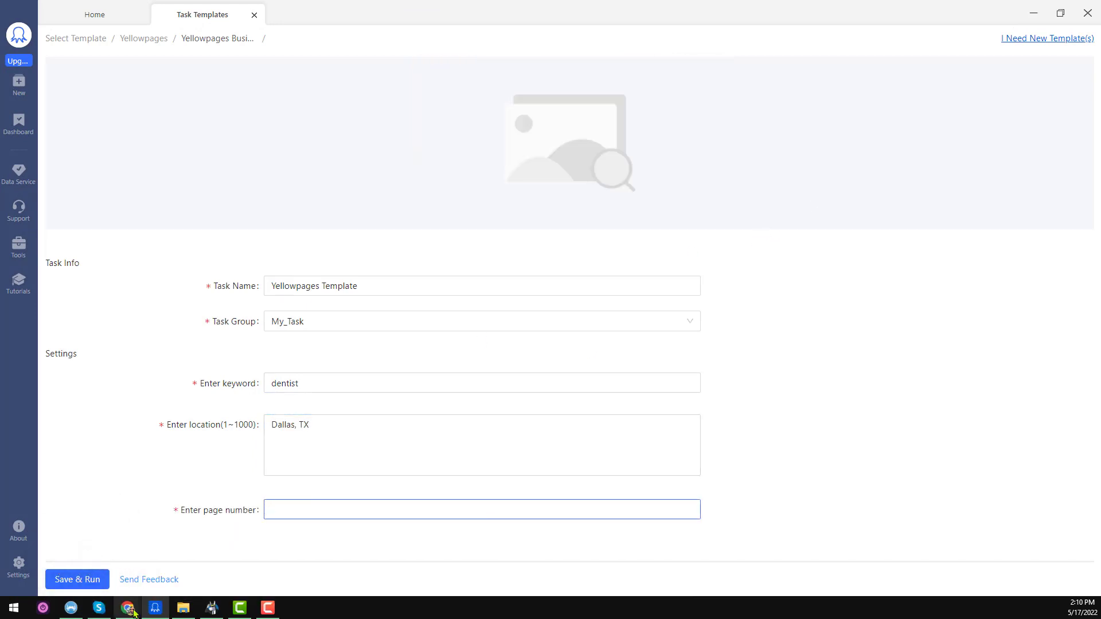
Switch to Chrome and examine the dentist listings down to the result count and page navigation at the end.
{"action": "mouse_move", "coordinate": [129, 612]}
{"action": "left_click", "coordinate": [100, 581]}
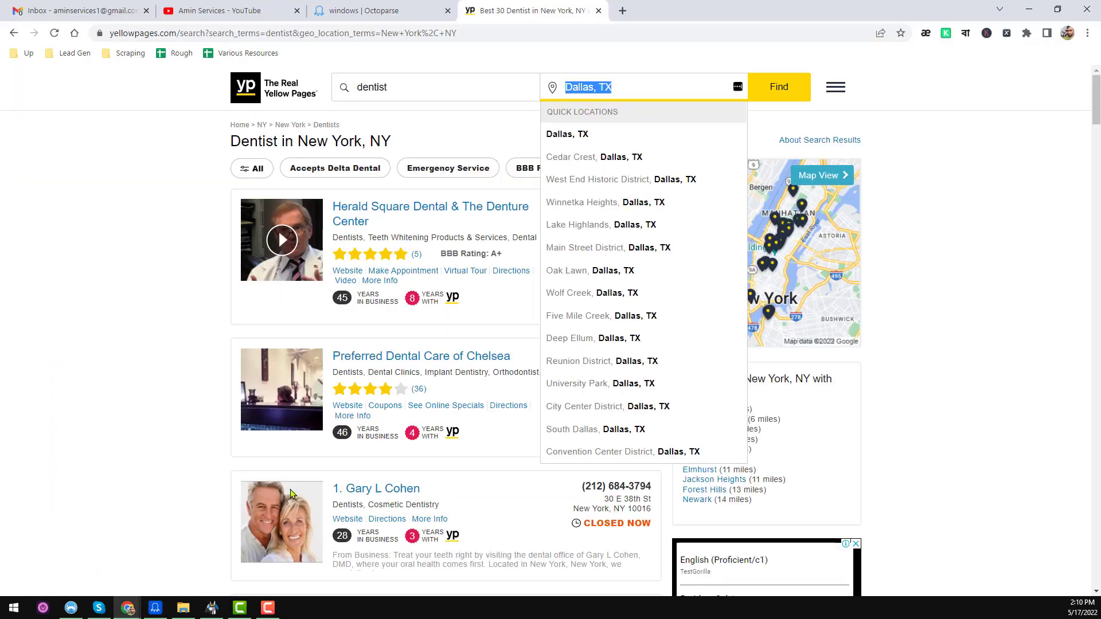
{"action": "scroll", "coordinate": [428, 445], "scroll_direction": "down", "scroll_amount": 1}
{"action": "scroll", "coordinate": [427, 445], "scroll_direction": "down", "scroll_amount": 5}
{"action": "left_click", "coordinate": [184, 395]}
{"action": "scroll", "coordinate": [457, 395], "scroll_direction": "down", "scroll_amount": 12}
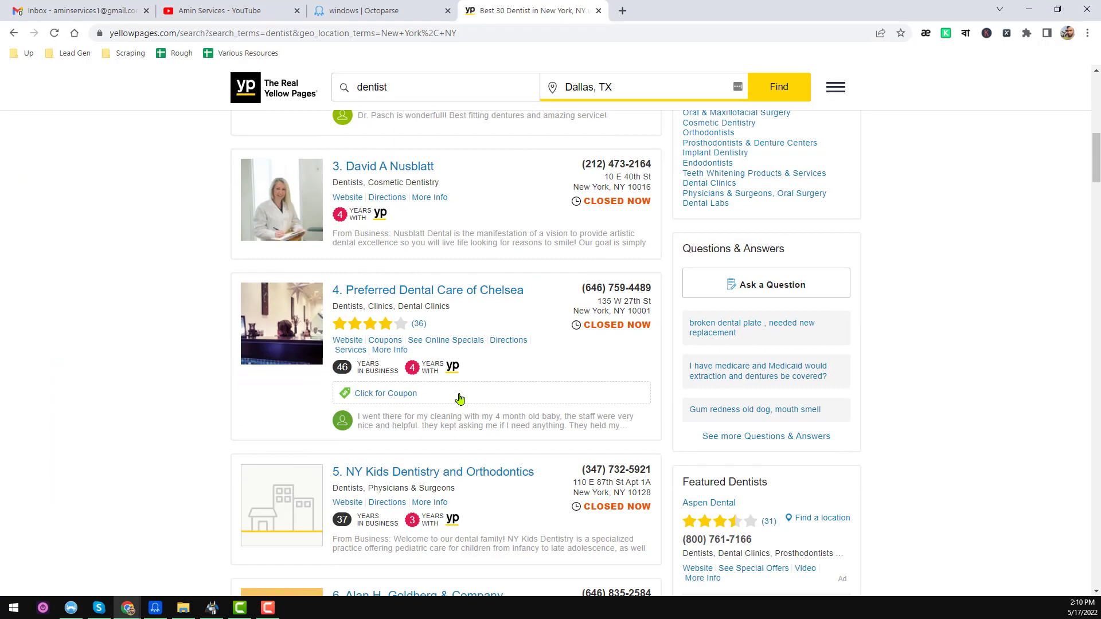
{"action": "scroll", "coordinate": [460, 400], "scroll_direction": "down", "scroll_amount": 10}
{"action": "scroll", "coordinate": [459, 400], "scroll_direction": "down", "scroll_amount": 20}
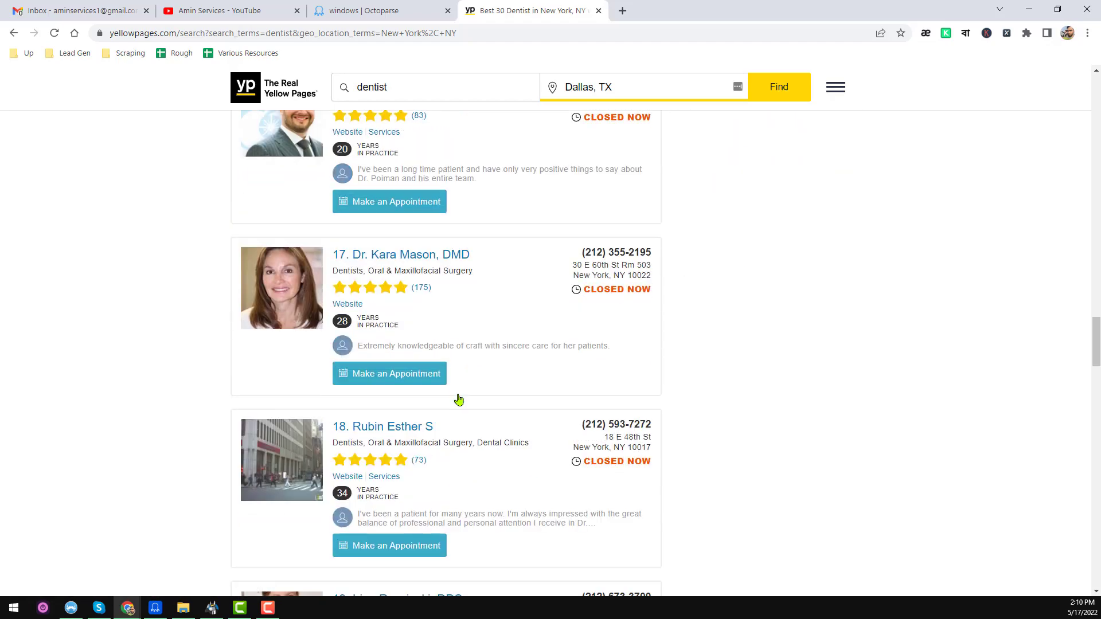
{"action": "scroll", "coordinate": [460, 402], "scroll_direction": "down", "scroll_amount": 20}
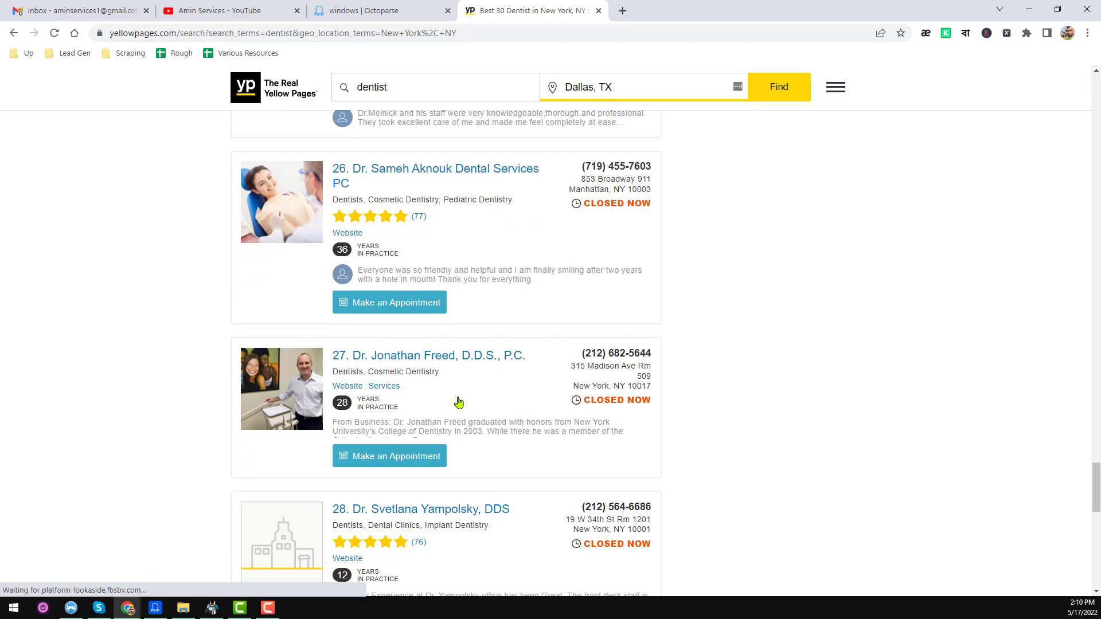
{"action": "scroll", "coordinate": [459, 402], "scroll_direction": "up", "scroll_amount": 3}
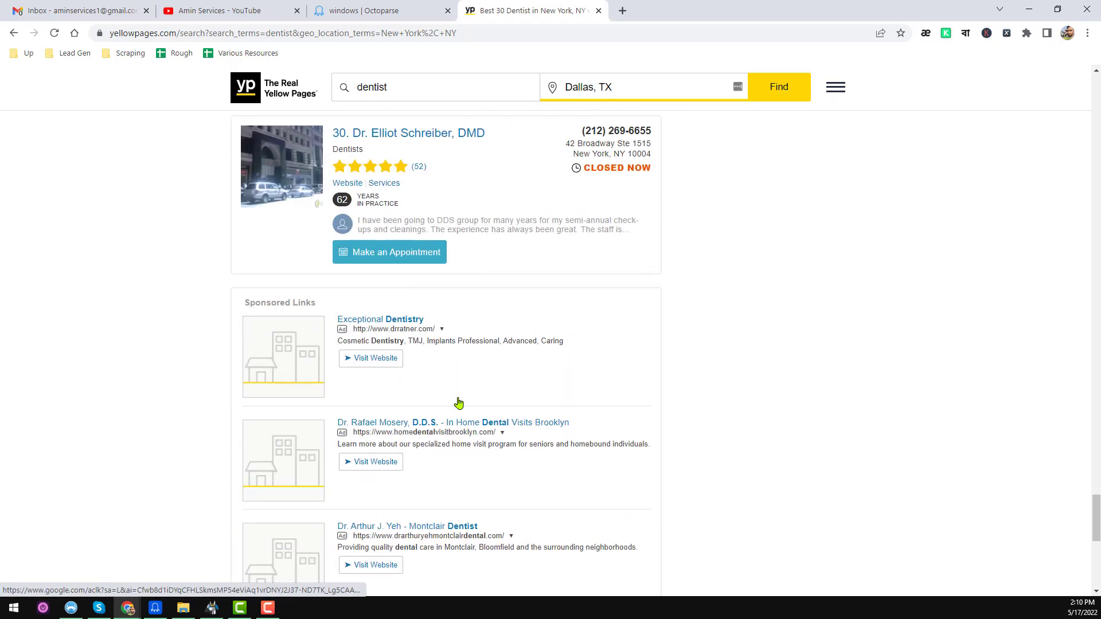
{"action": "scroll", "coordinate": [379, 441], "scroll_direction": "down", "scroll_amount": 5}
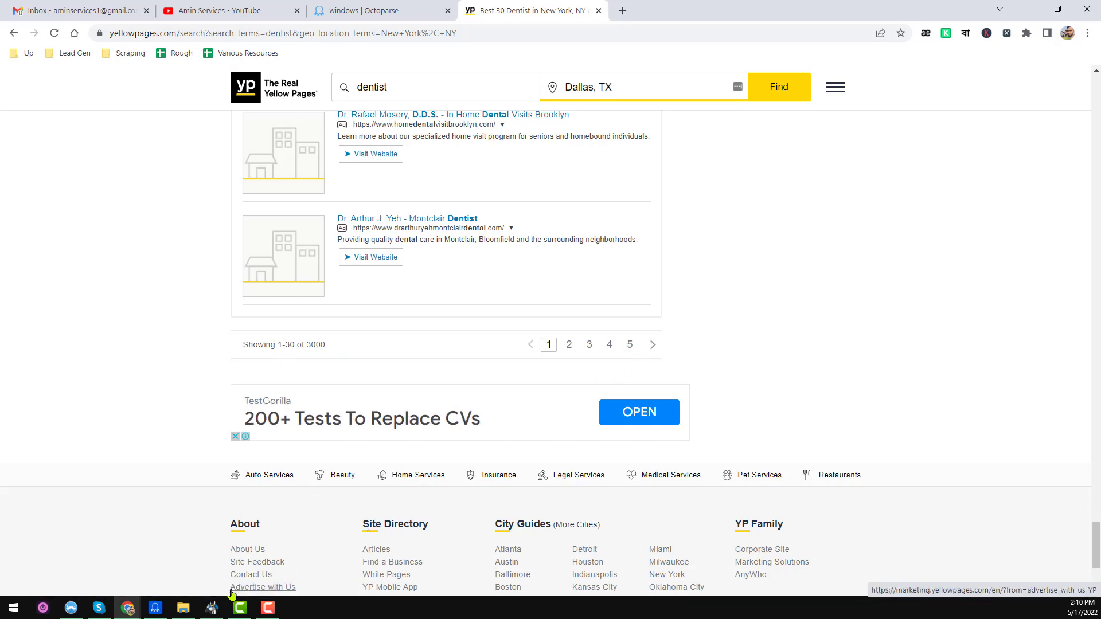
Switch back to Octoparse, set the page number to 100, and save and run the task on the local device.
{"action": "left_click", "coordinate": [154, 609]}
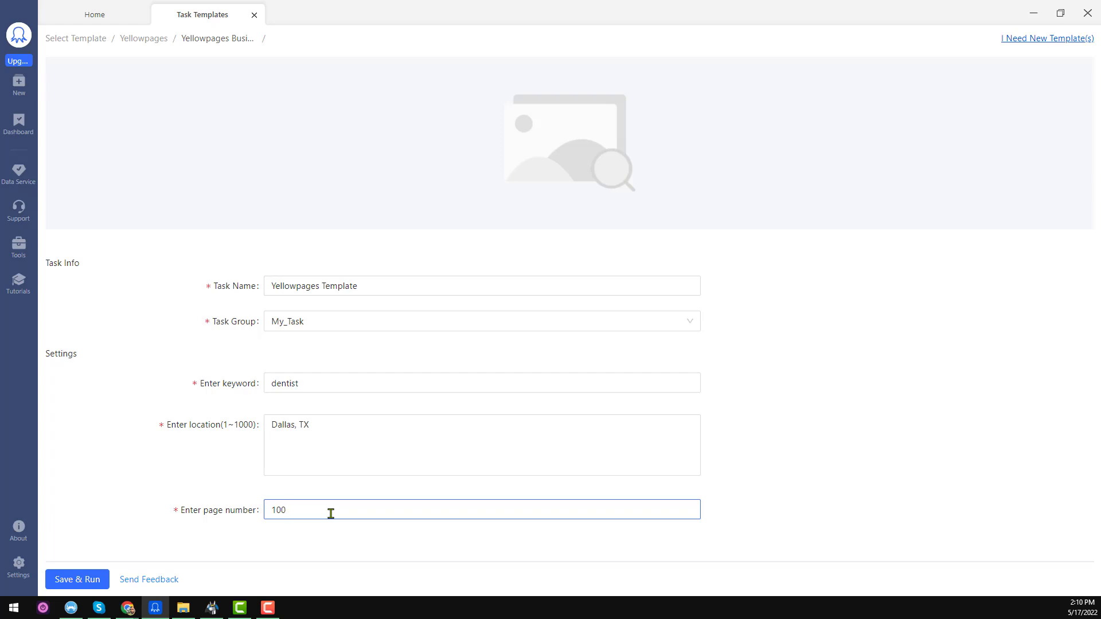
{"action": "left_click", "coordinate": [80, 583]}
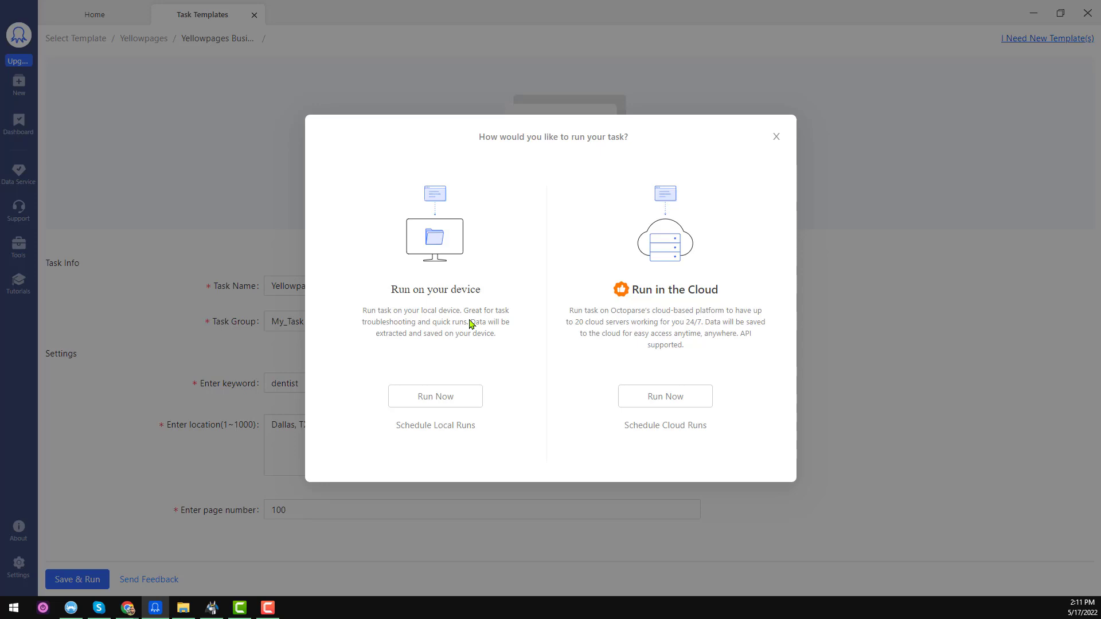
{"action": "left_click", "coordinate": [457, 401]}
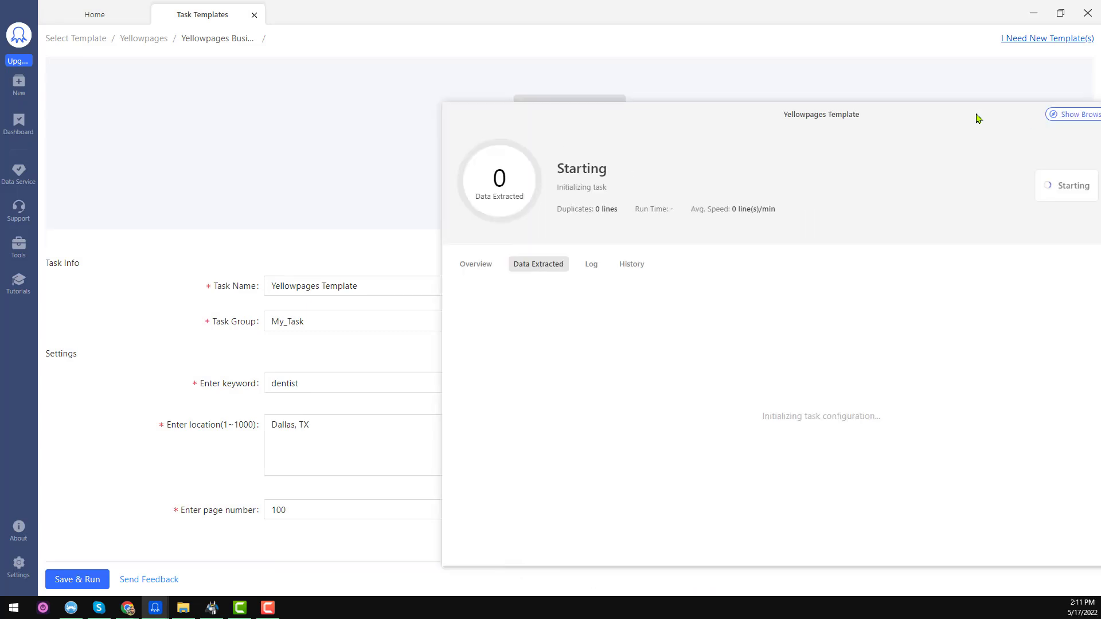
Move the Yellowpages Template run window fully into view, minimize it, and bring it back to check the extracted rows.
{"action": "left_click_drag", "start_coordinate": [975, 116], "coordinate": [632, 69]}
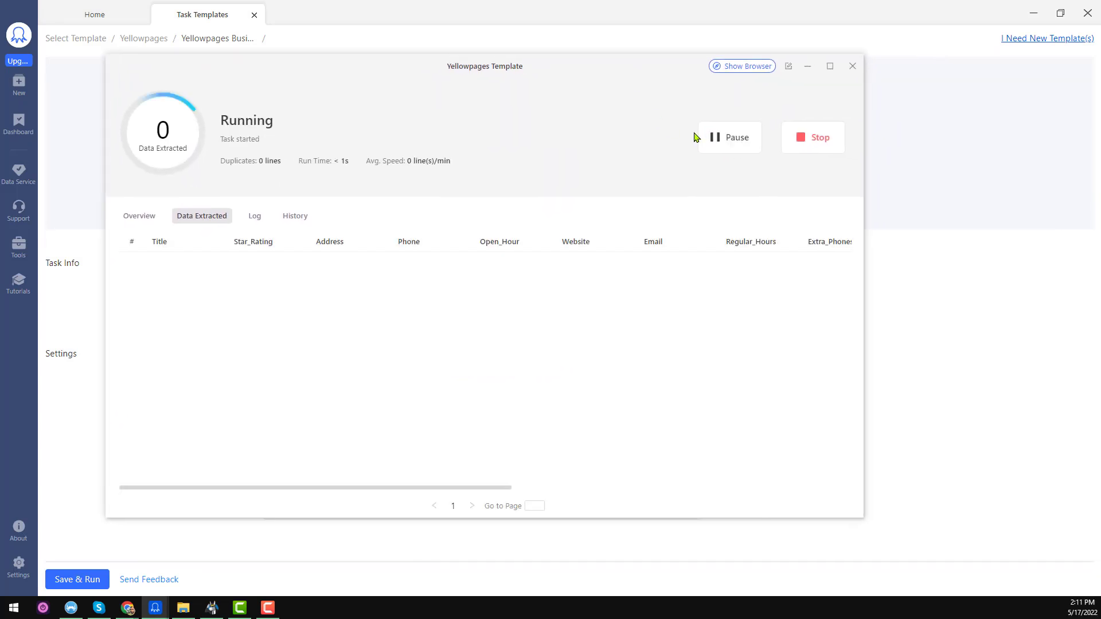
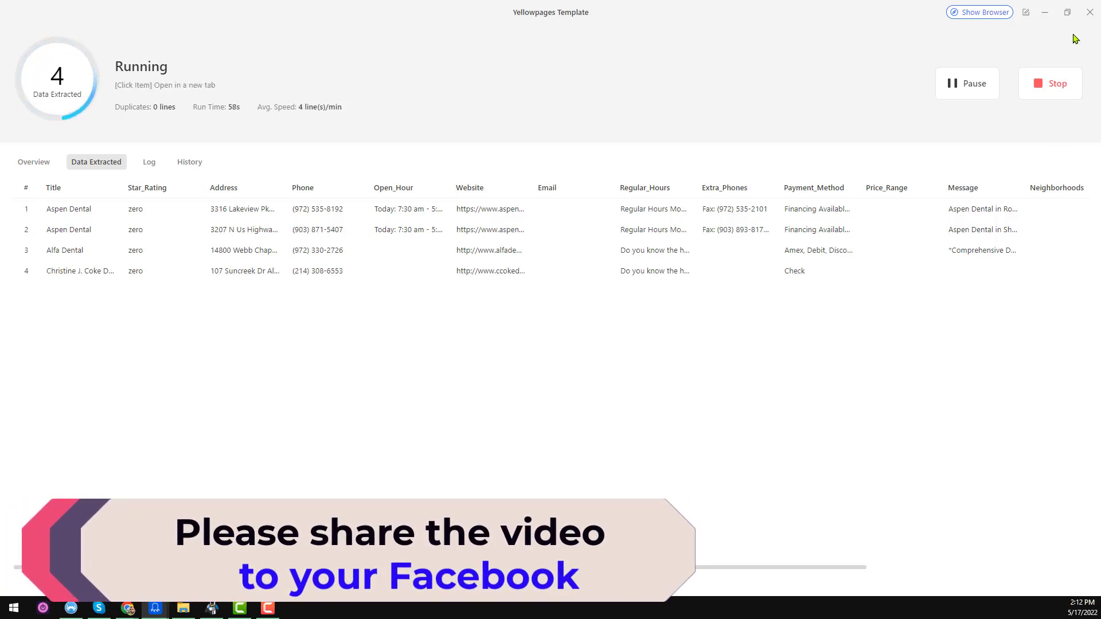
{"action": "left_click", "coordinate": [1043, 15]}
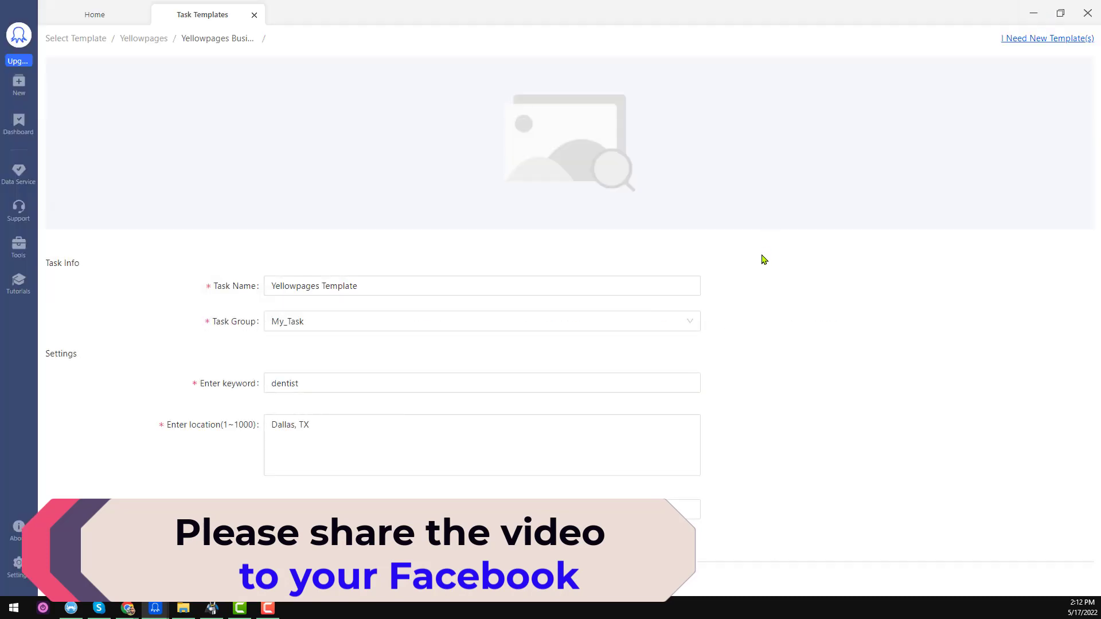
{"action": "mouse_move", "coordinate": [26, 92]}
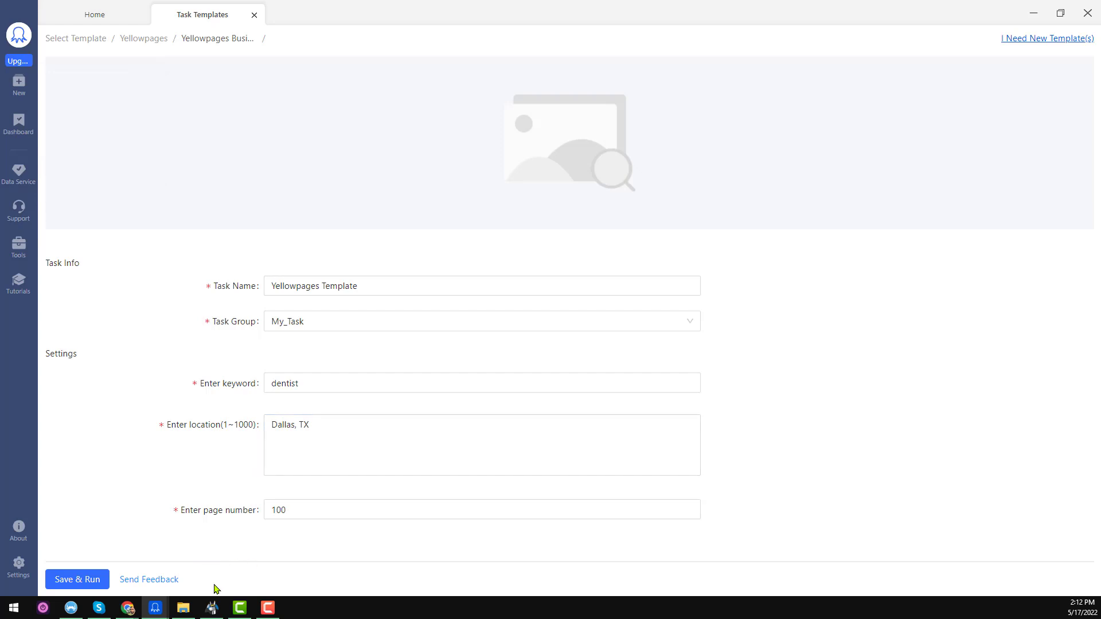
{"action": "mouse_move", "coordinate": [155, 614]}
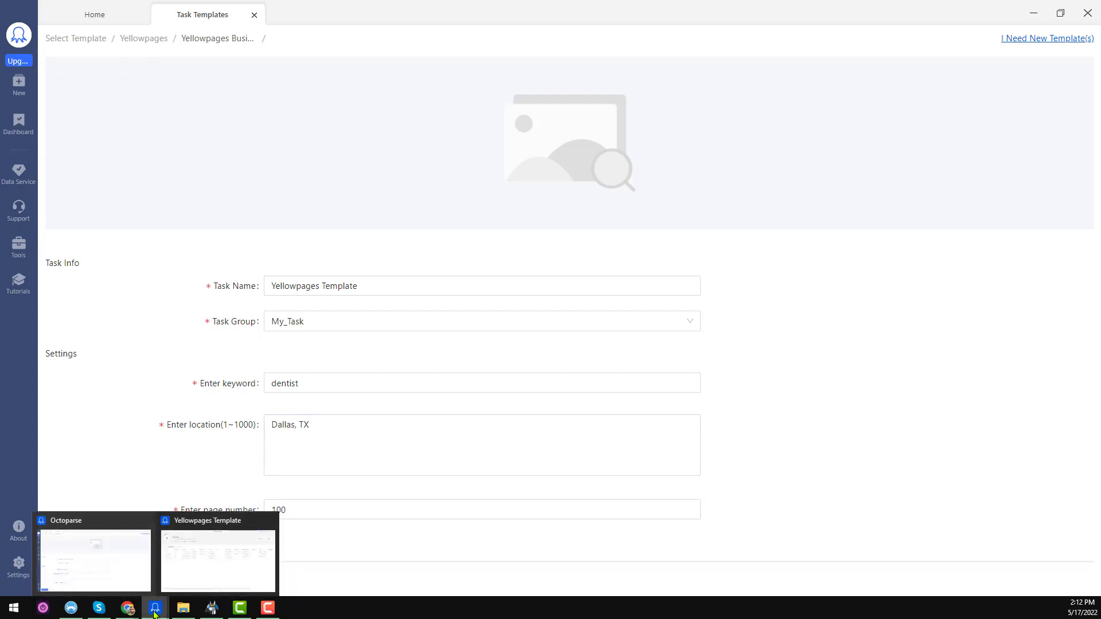
{"action": "left_click", "coordinate": [222, 584]}
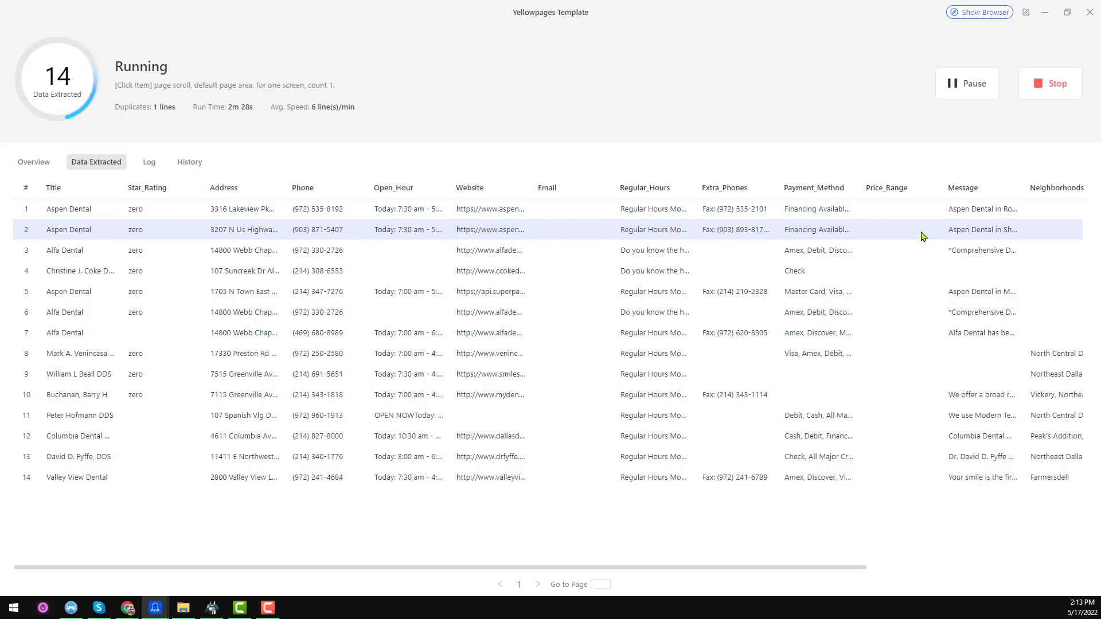
Stop the running Yellowpages Template task and start exporting its extracted data with duplicates removed.
{"action": "left_click", "coordinate": [1058, 90]}
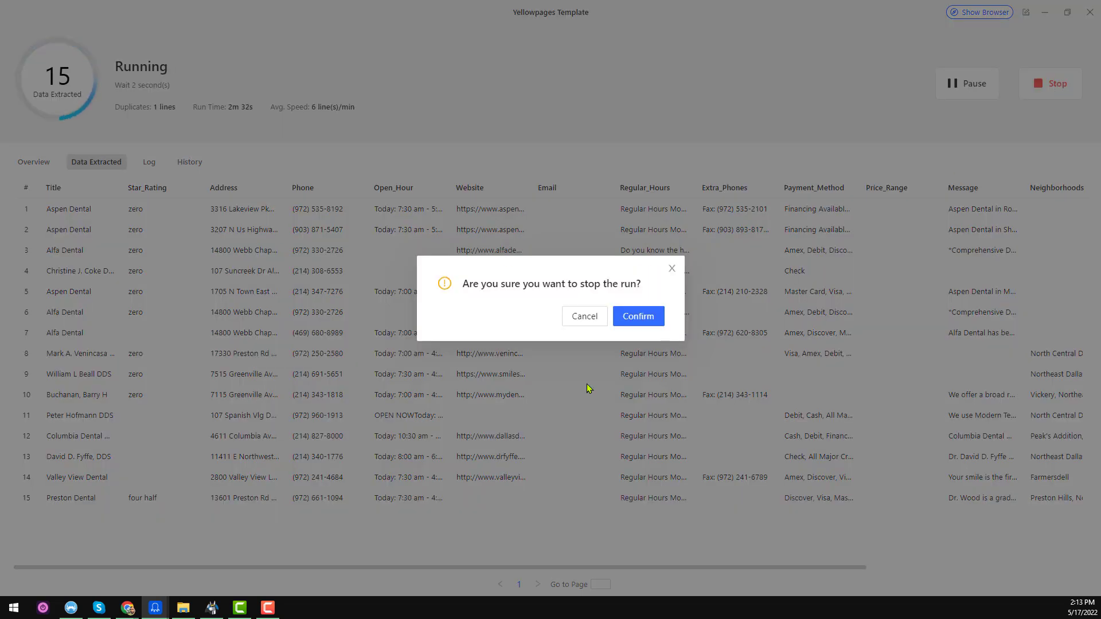
{"action": "left_click", "coordinate": [647, 317]}
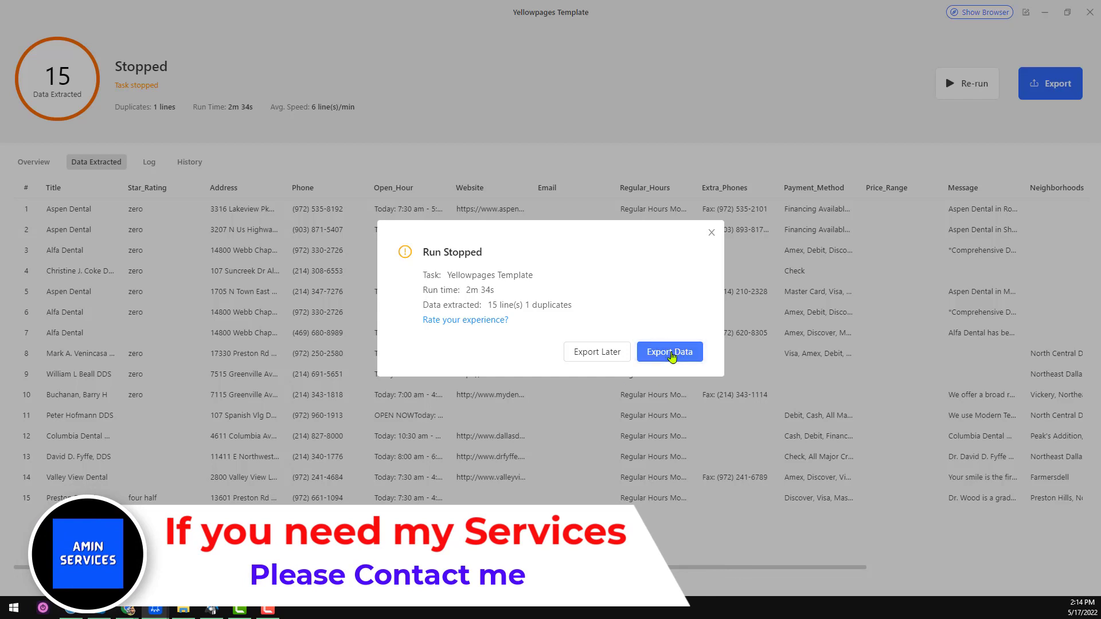
{"action": "left_click", "coordinate": [672, 357]}
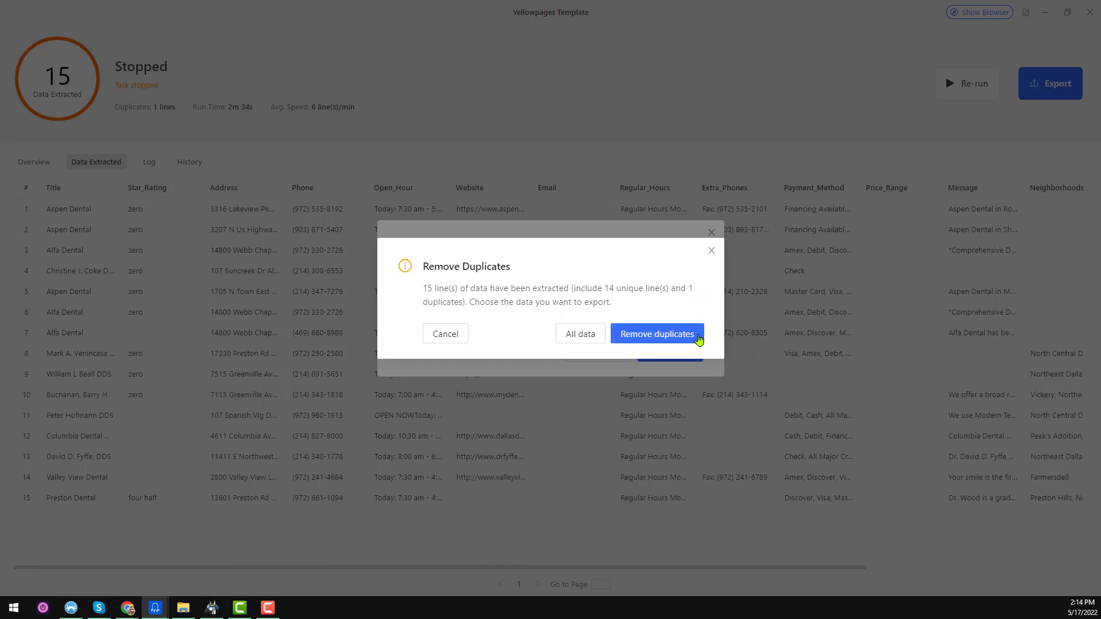
{"action": "left_click", "coordinate": [679, 340]}
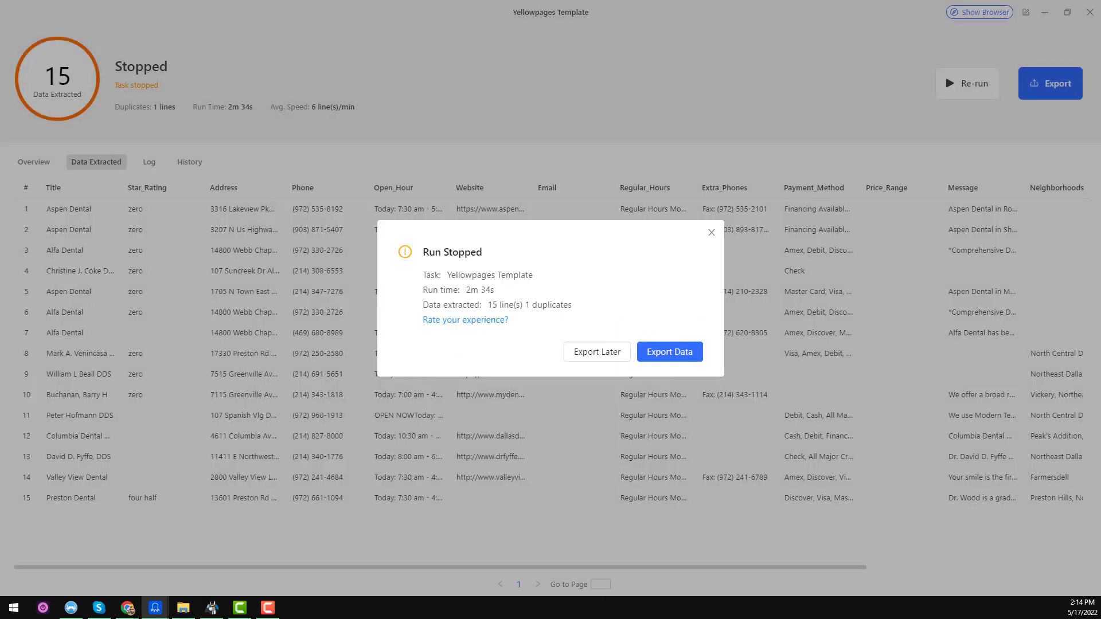
{"action": "left_click", "coordinate": [670, 351]}
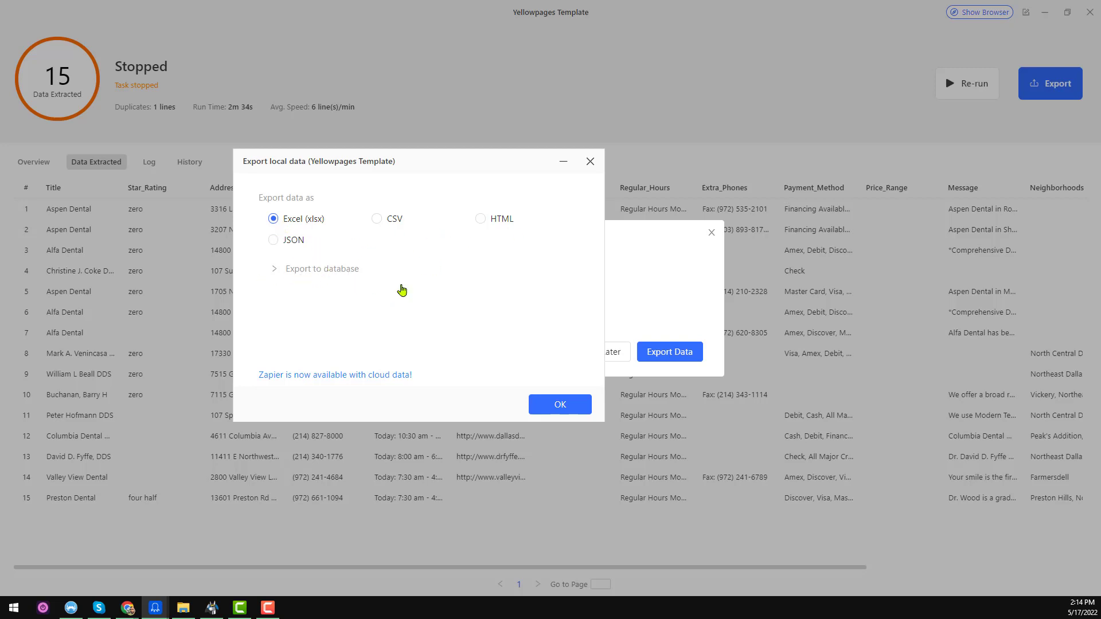
Export the data as Excel (xlsx) and save it as Yellowpages 1 in the 02-Octoparse folder.
{"action": "left_click", "coordinate": [555, 405]}
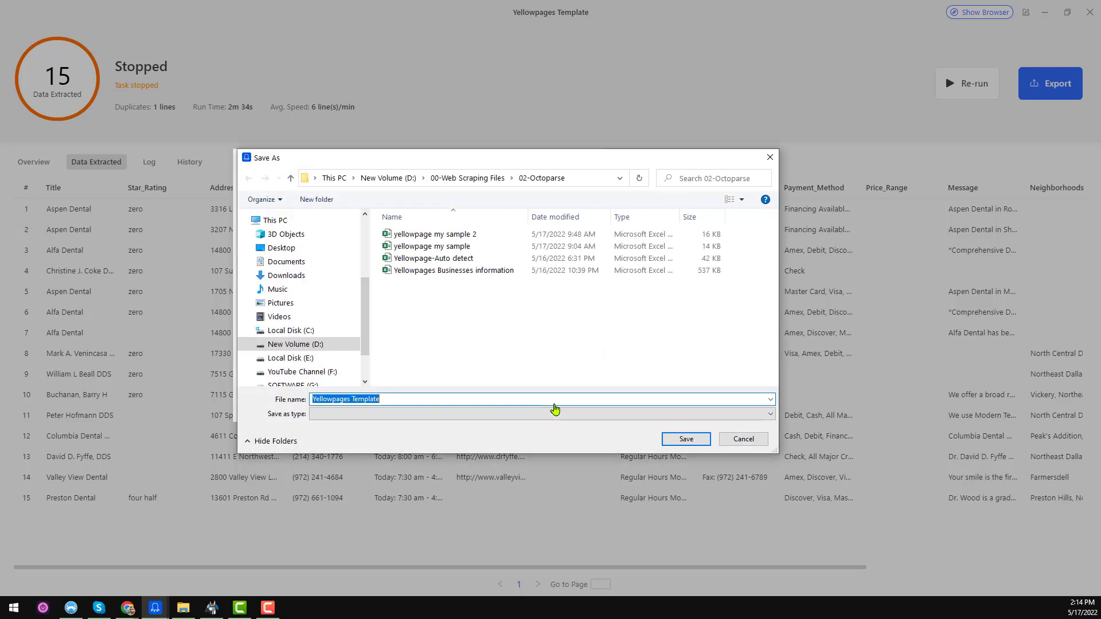
{"action": "left_click", "coordinate": [422, 399]}
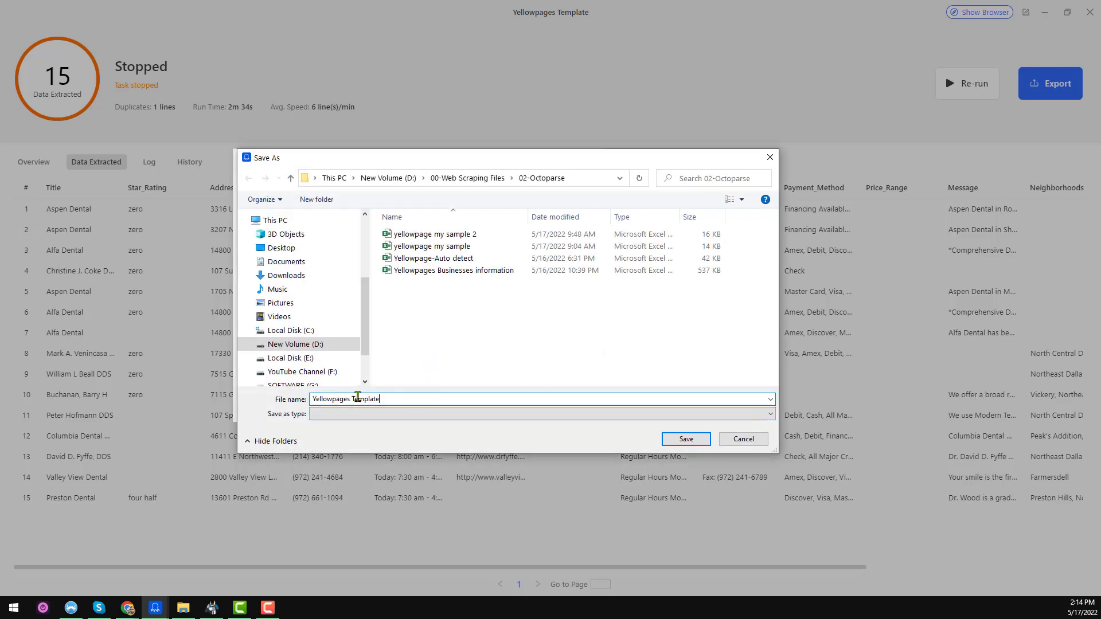
{"action": "left_click_drag", "start_coordinate": [380, 400], "coordinate": [383, 399]}
{"action": "key", "text": "BackSpace"}
{"action": "key", "text": "BackSpace"}
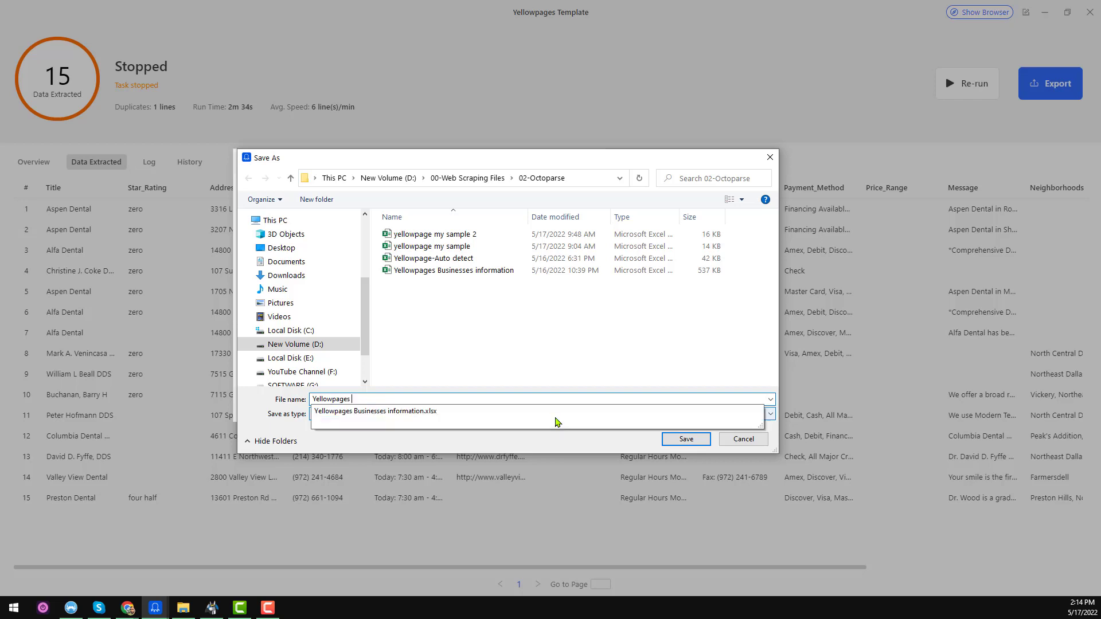
{"action": "type", "text": "1"}
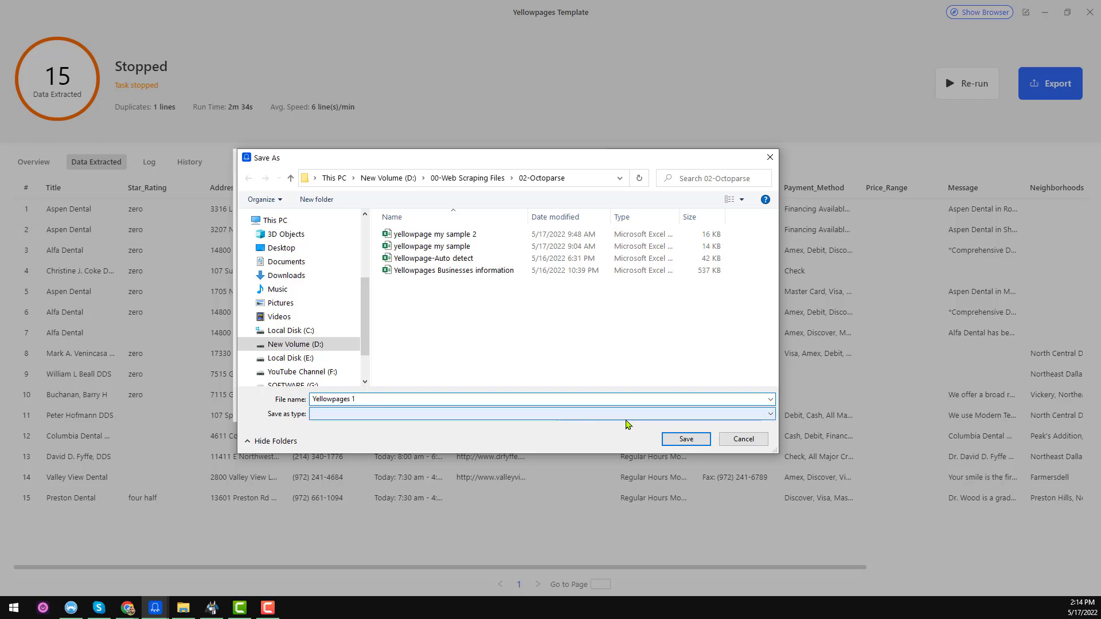
{"action": "left_click", "coordinate": [692, 441]}
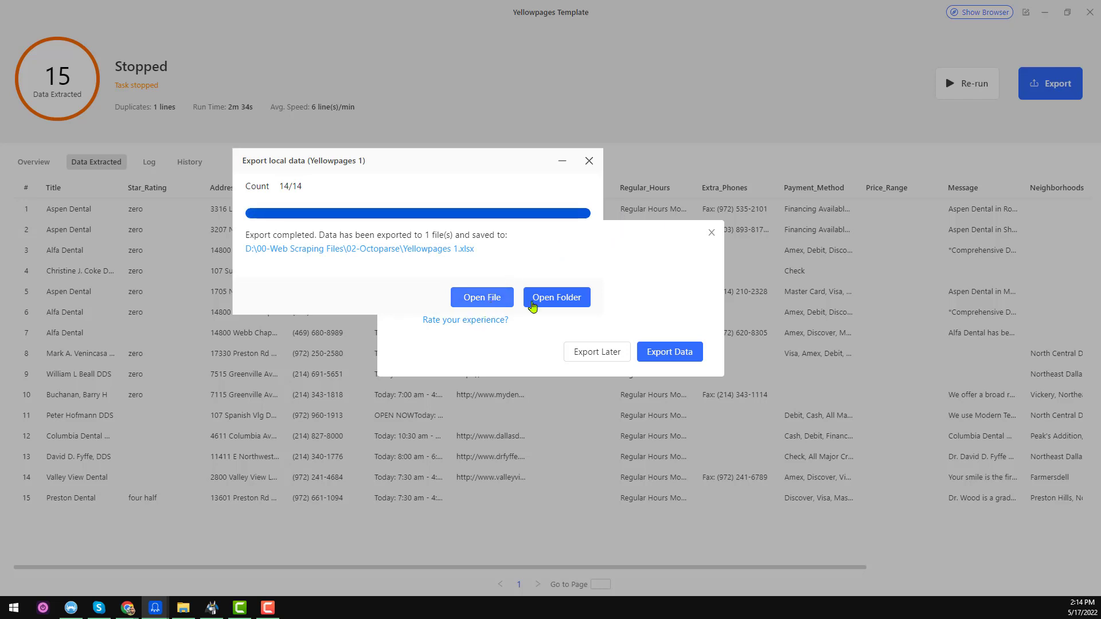
Open the exported file in Excel and add borders to all cells of the sheet.
{"action": "left_click", "coordinate": [491, 304]}
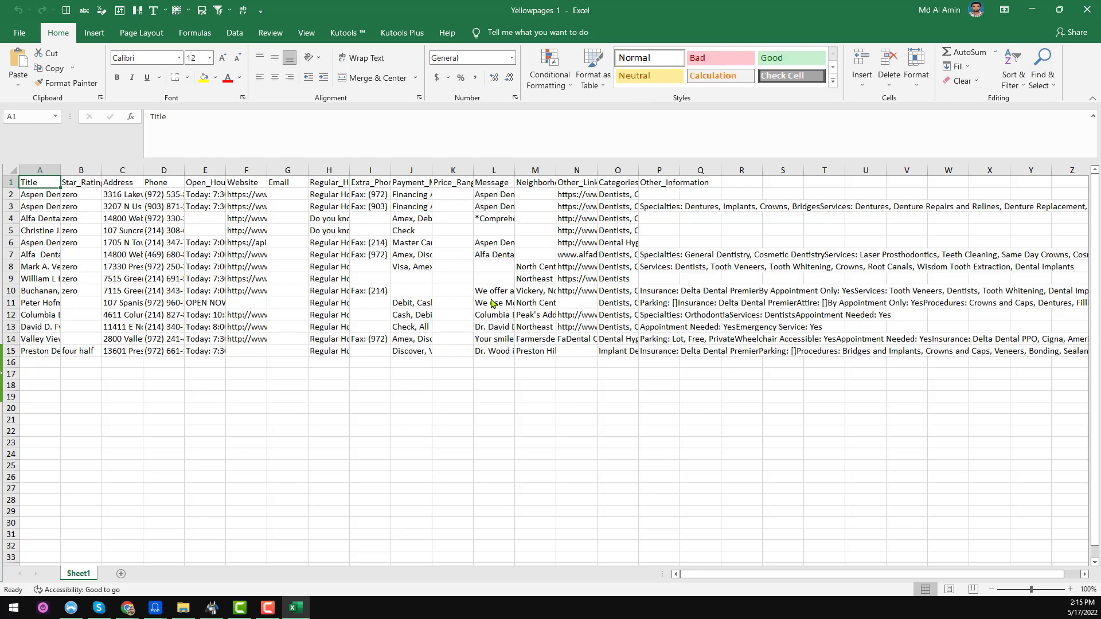
{"action": "left_click", "coordinate": [17, 173]}
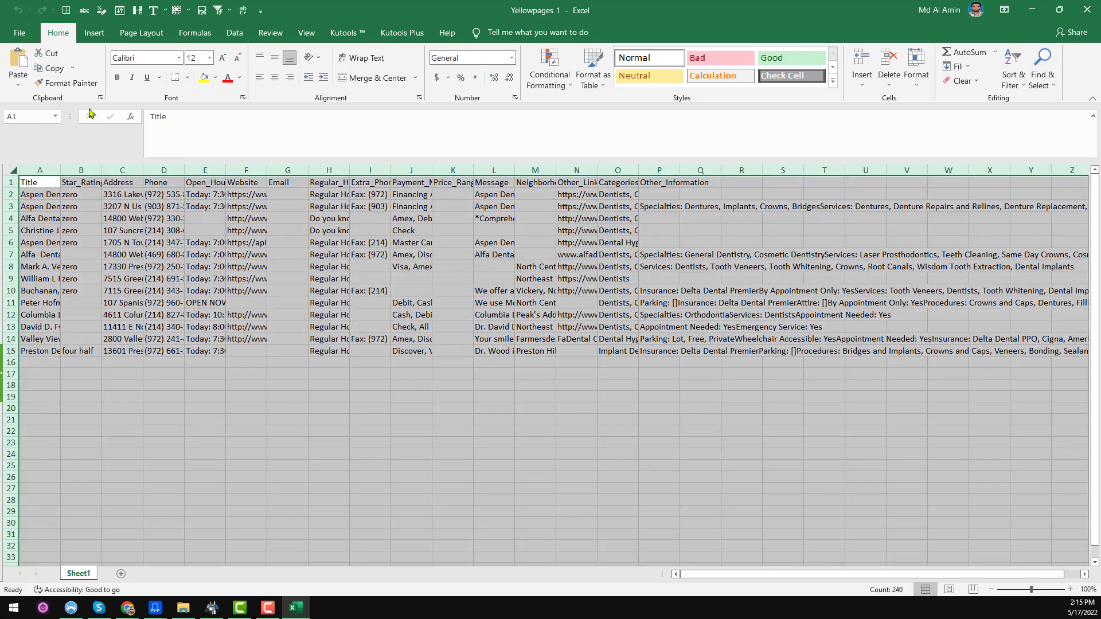
{"action": "left_click", "coordinate": [65, 10]}
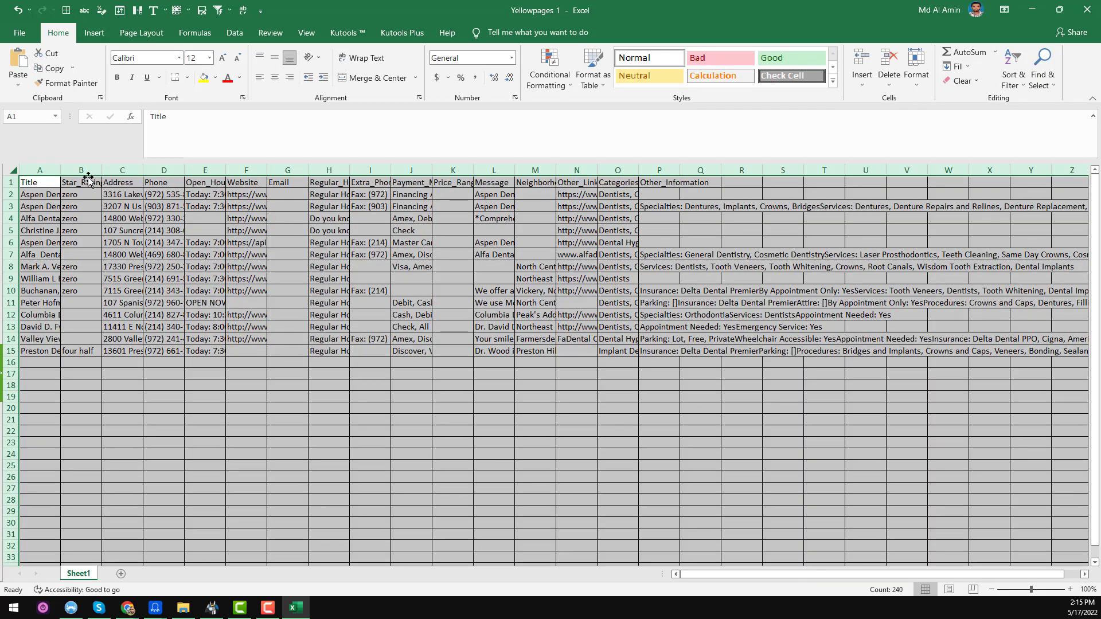
Give all columns one uniform width that keeps the data compact, and widen the Star_Rating column slightly.
{"action": "double_click", "coordinate": [60, 170]}
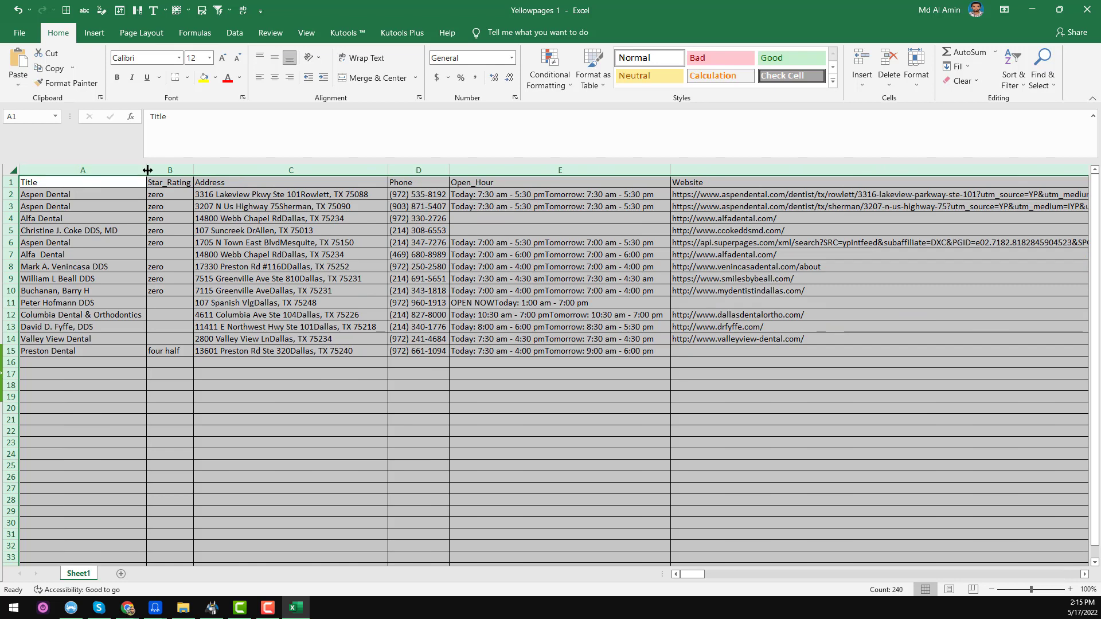
{"action": "left_click_drag", "start_coordinate": [146, 170], "coordinate": [116, 225]}
{"action": "left_click", "coordinate": [145, 217]}
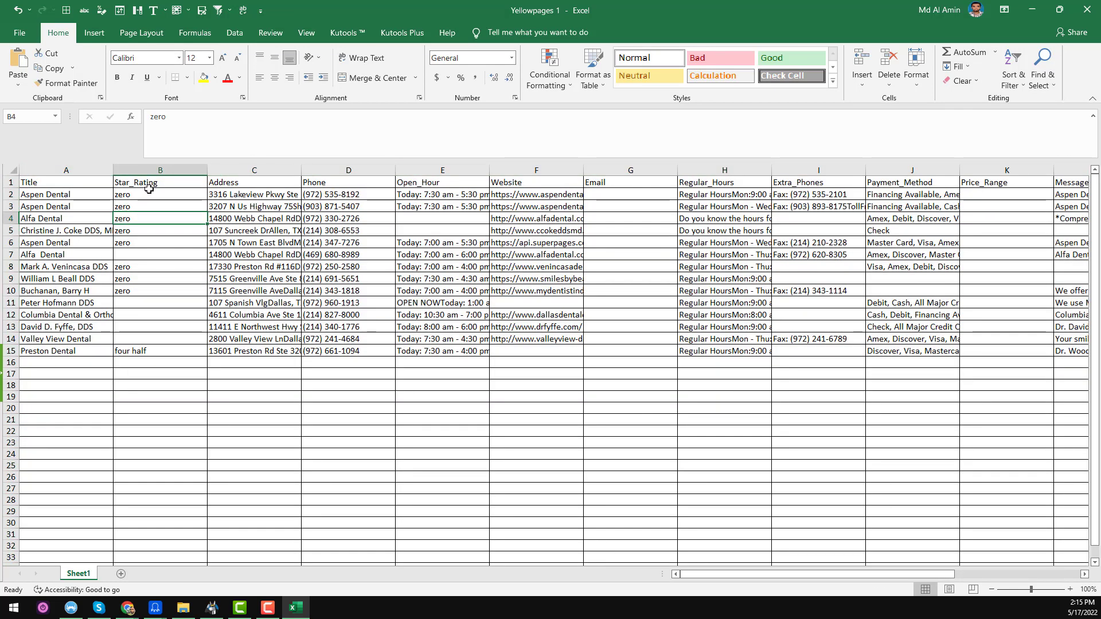
{"action": "left_click_drag", "start_coordinate": [208, 170], "coordinate": [232, 173]}
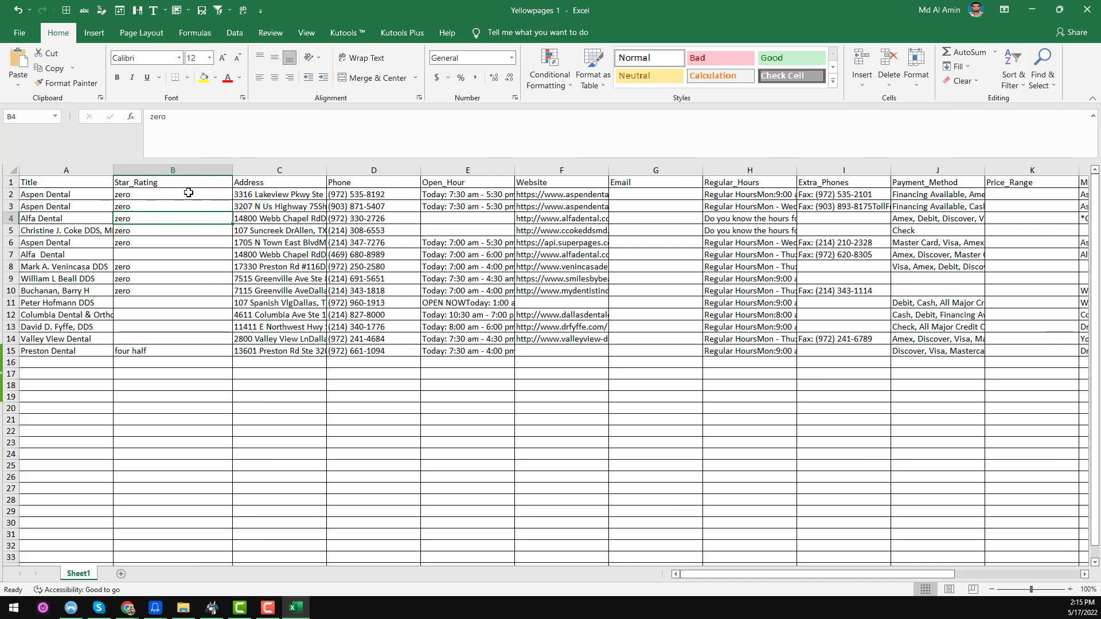
Check the first record's fields from Address to Extra_Phones, and widen the Regular_Hours column slightly.
{"action": "left_click", "coordinate": [288, 196]}
{"action": "left_click", "coordinate": [364, 196]}
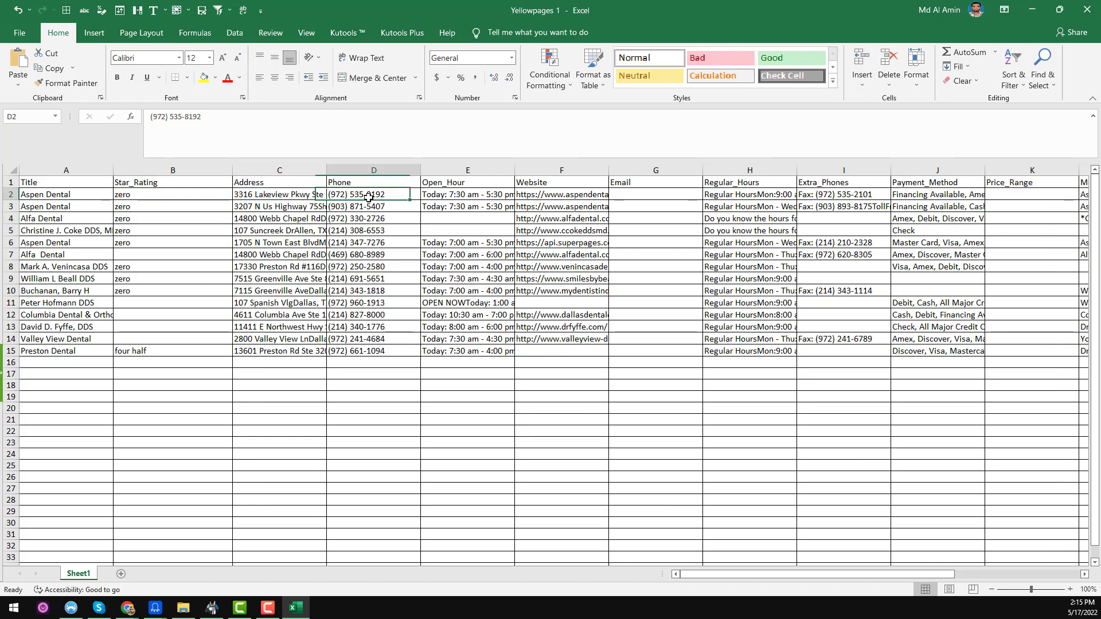
{"action": "left_click", "coordinate": [487, 197]}
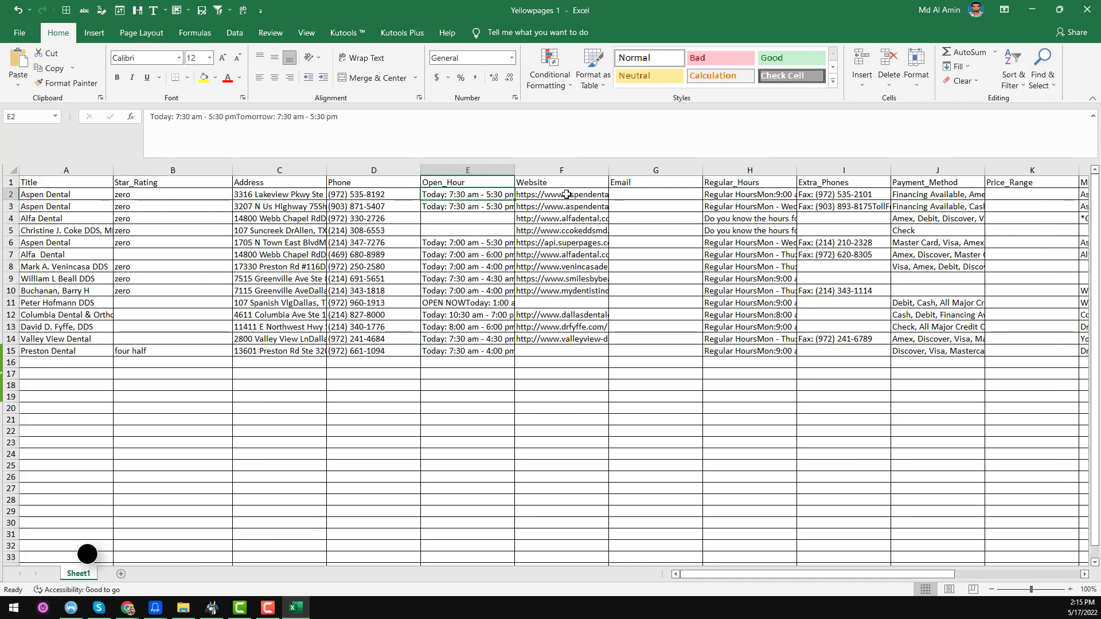
{"action": "left_click", "coordinate": [670, 195]}
{"action": "left_click", "coordinate": [772, 194]}
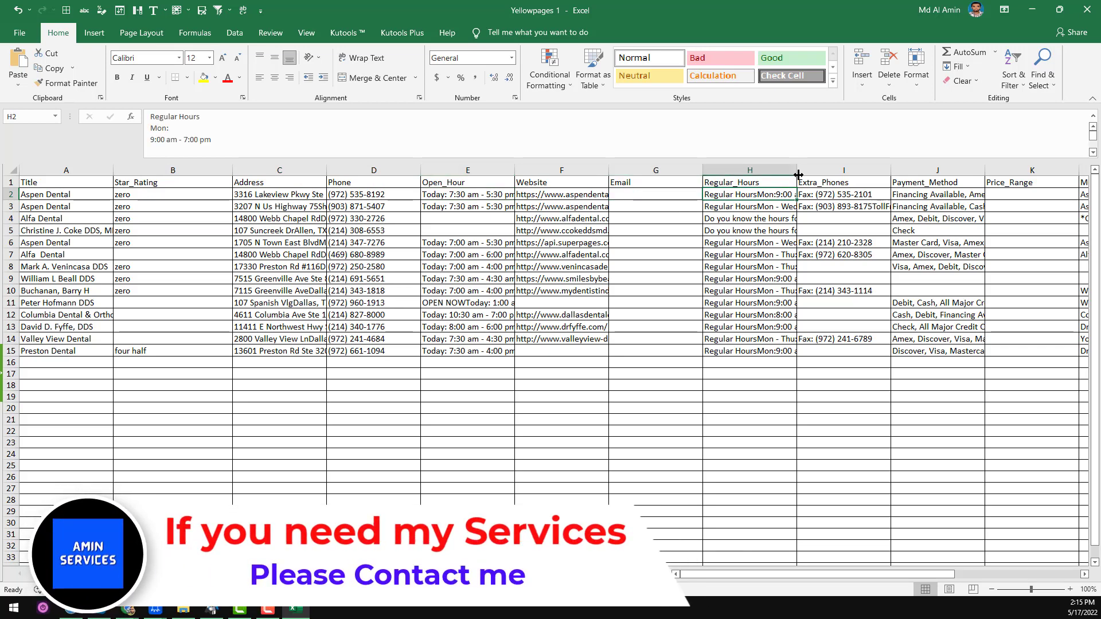
{"action": "left_click_drag", "start_coordinate": [797, 171], "coordinate": [817, 168]}
{"action": "left_click", "coordinate": [894, 194]}
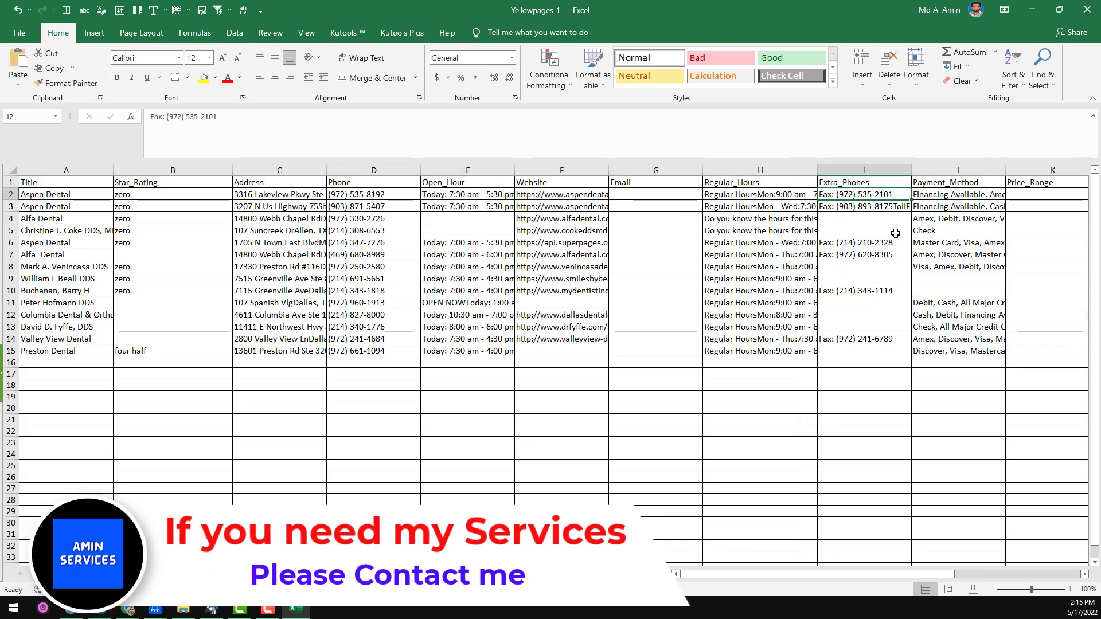
Examine the remaining columns through Other_Information, return to the first columns, and minimize the workbook to get back to Octoparse.
{"action": "key", "text": "Right"}
{"action": "key", "text": "Right"}
{"action": "key", "text": "Right"}
{"action": "key", "text": "Right"}
{"action": "key", "text": "Right"}
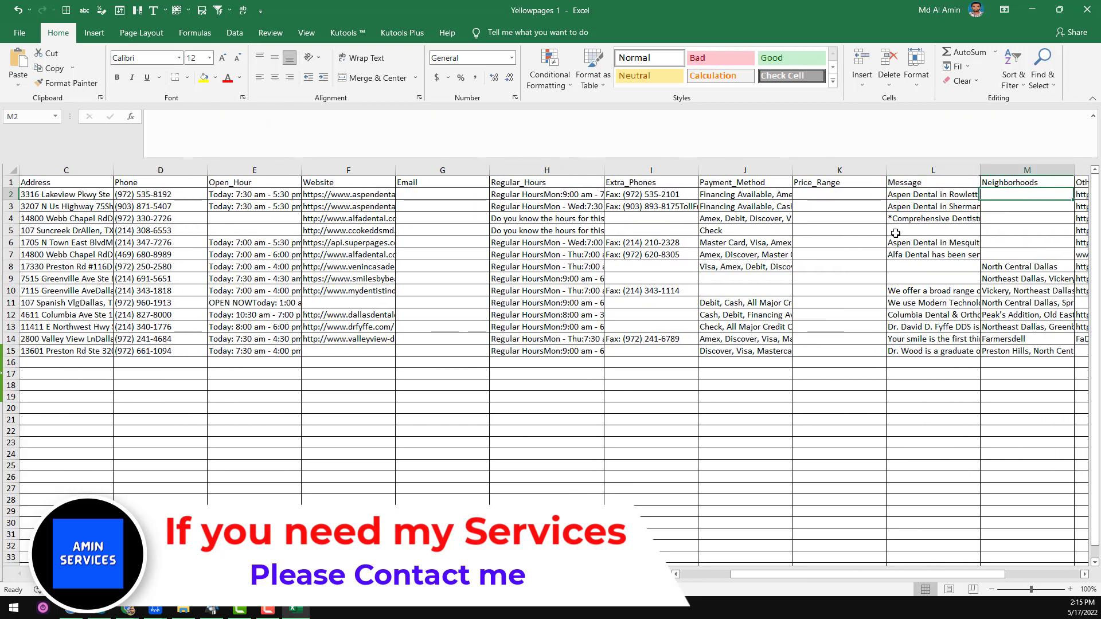
{"action": "key", "text": "Right"}
{"action": "key", "text": "Right"}
{"action": "scroll", "coordinate": [935, 230], "scroll_direction": "right", "scroll_amount": 2}
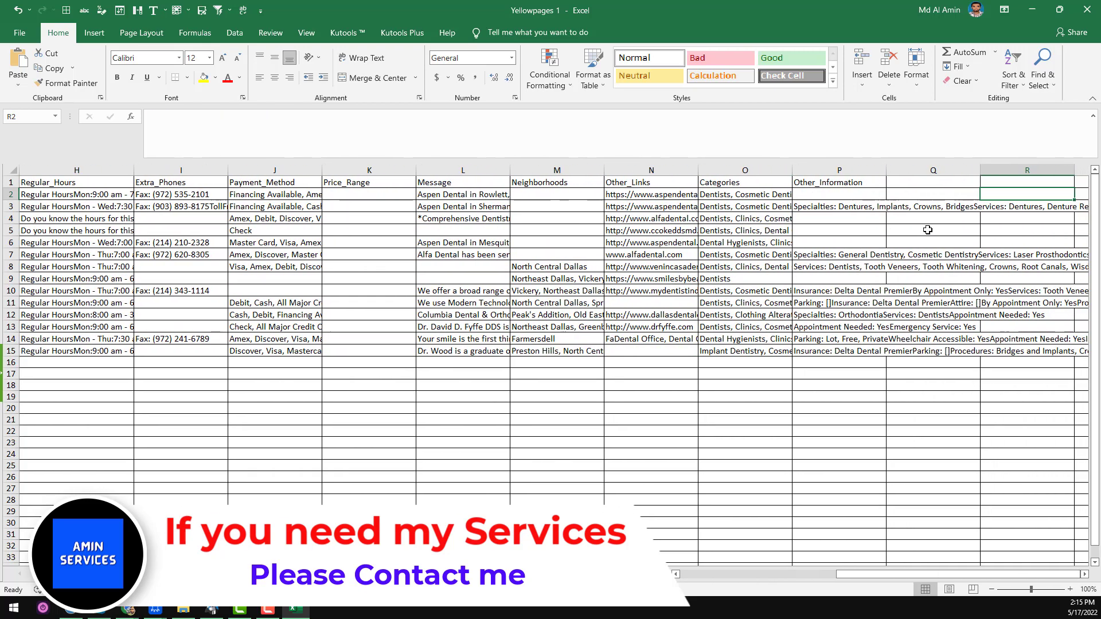
{"action": "left_click", "coordinate": [745, 223]}
{"action": "key", "text": "Left"}
{"action": "key", "text": "Left"}
{"action": "key", "text": "Left"}
{"action": "key", "text": "Left"}
{"action": "key", "text": "Left"}
{"action": "key", "text": "Left"}
{"action": "key", "text": "Left"}
{"action": "key", "text": "Left"}
{"action": "key", "text": "Left"}
{"action": "key", "text": "Left"}
{"action": "key", "text": "Left"}
{"action": "key", "text": "Left"}
{"action": "key", "text": "Left"}
{"action": "key", "text": "Left"}
{"action": "key", "text": "Left"}
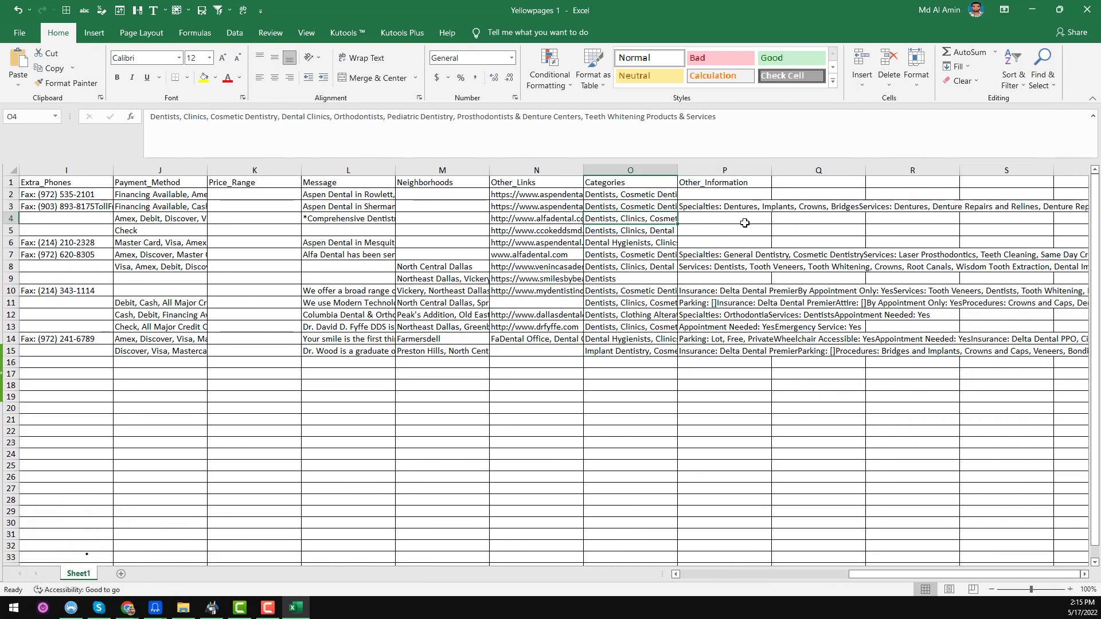
{"action": "left_click", "coordinate": [251, 280]}
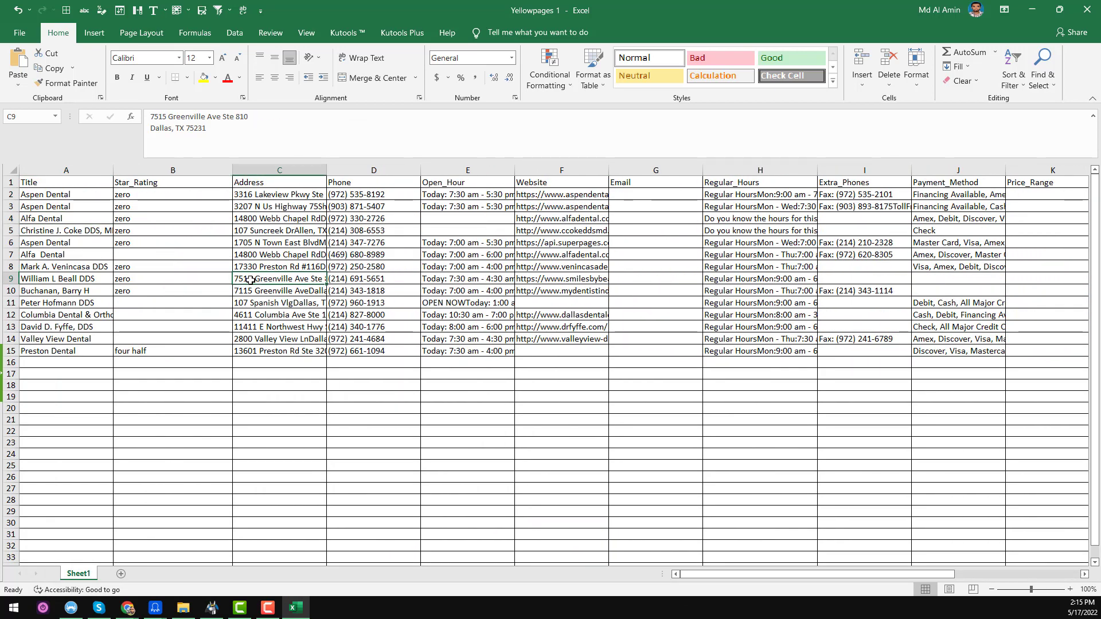
{"action": "left_click", "coordinate": [1031, 12]}
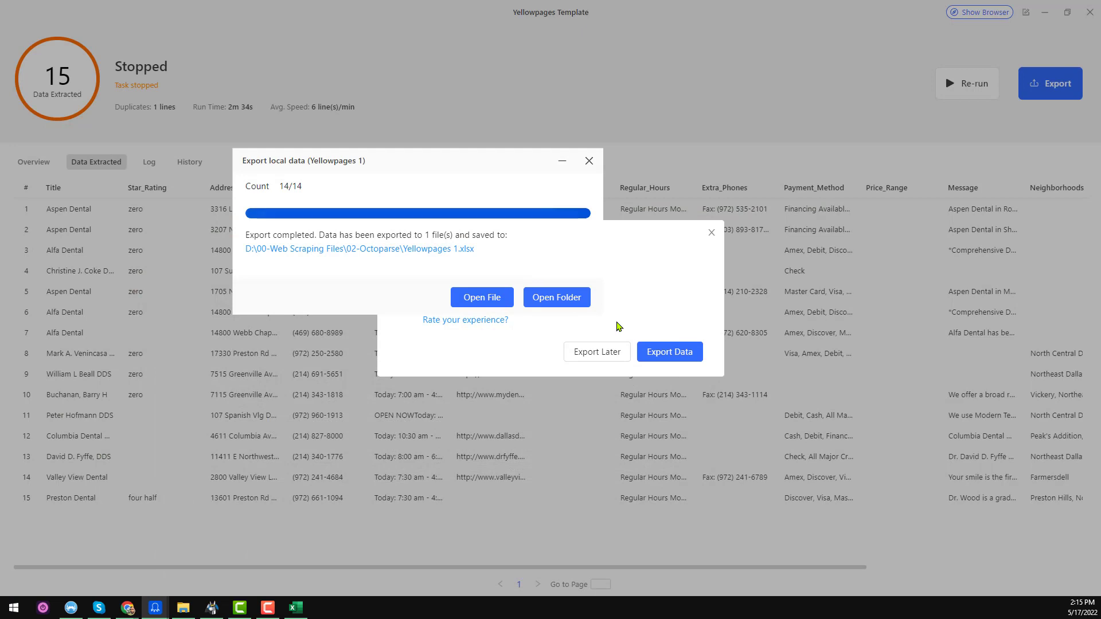